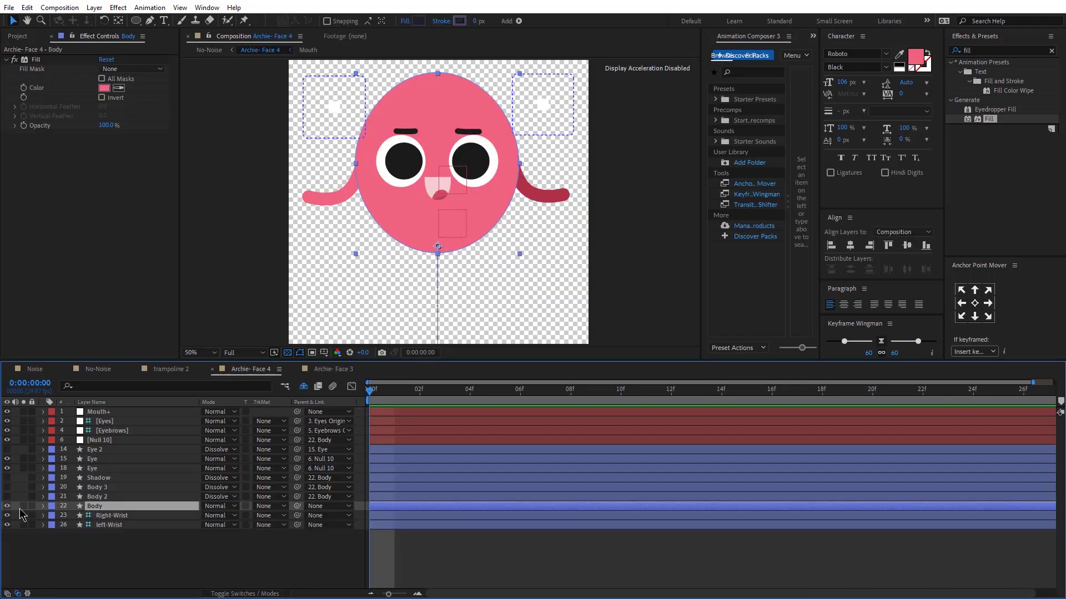
Step: Solo the Body layer in the Archie- Face 4 composition and play back its animation
{"action": "left_click", "coordinate": [23, 506]}
{"action": "key", "text": "space"}
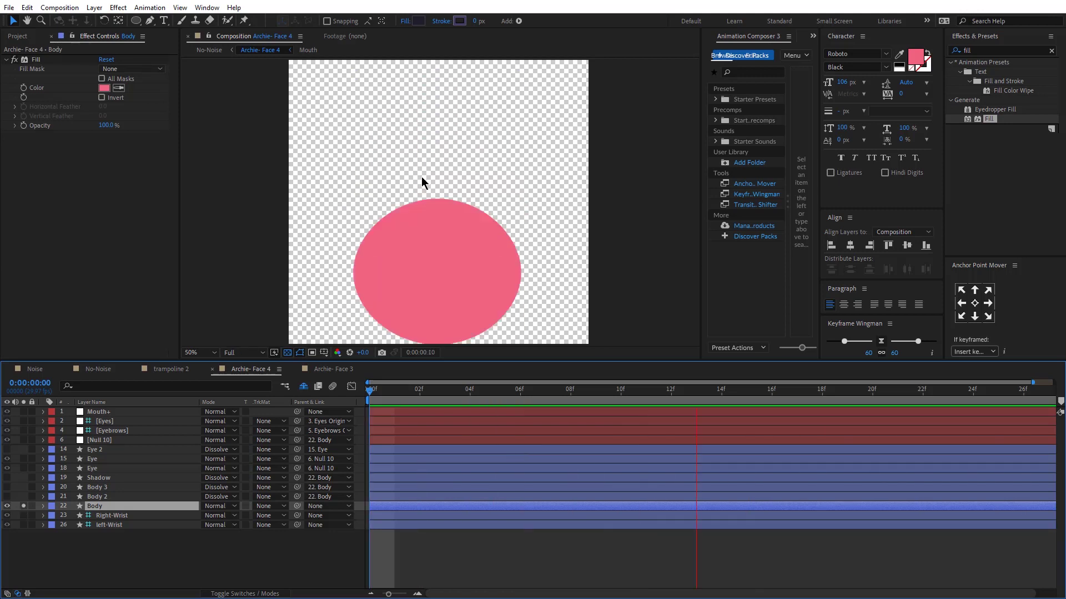
{"action": "key", "text": "space"}
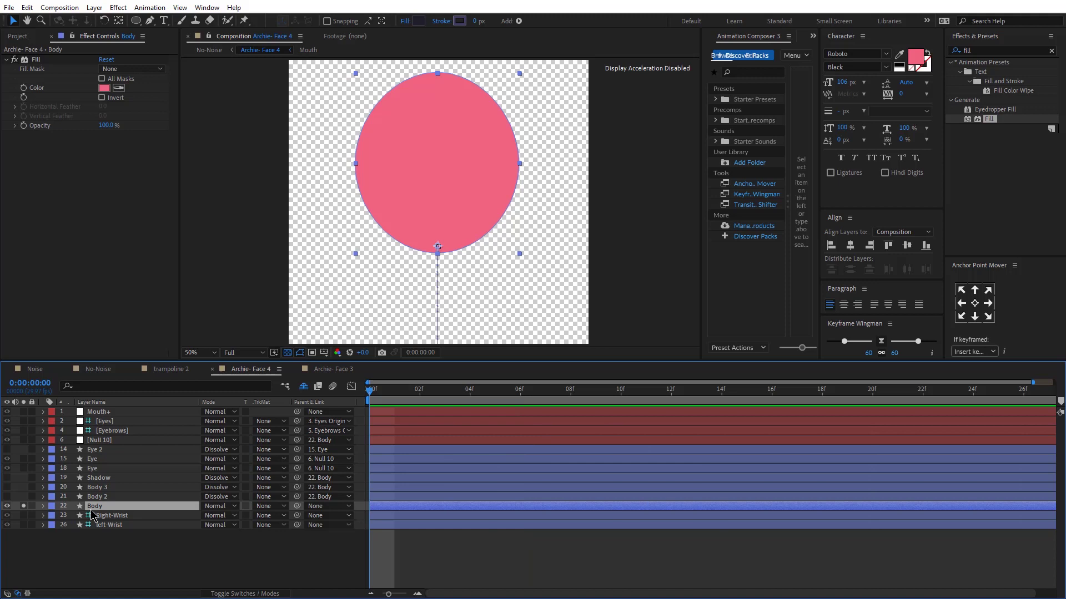
Step: Duplicate the Body layer and draw a large elliptical mask on the copy, shifted left so the body's right edge stays outside it
{"action": "key", "text": "ctrl+d"}
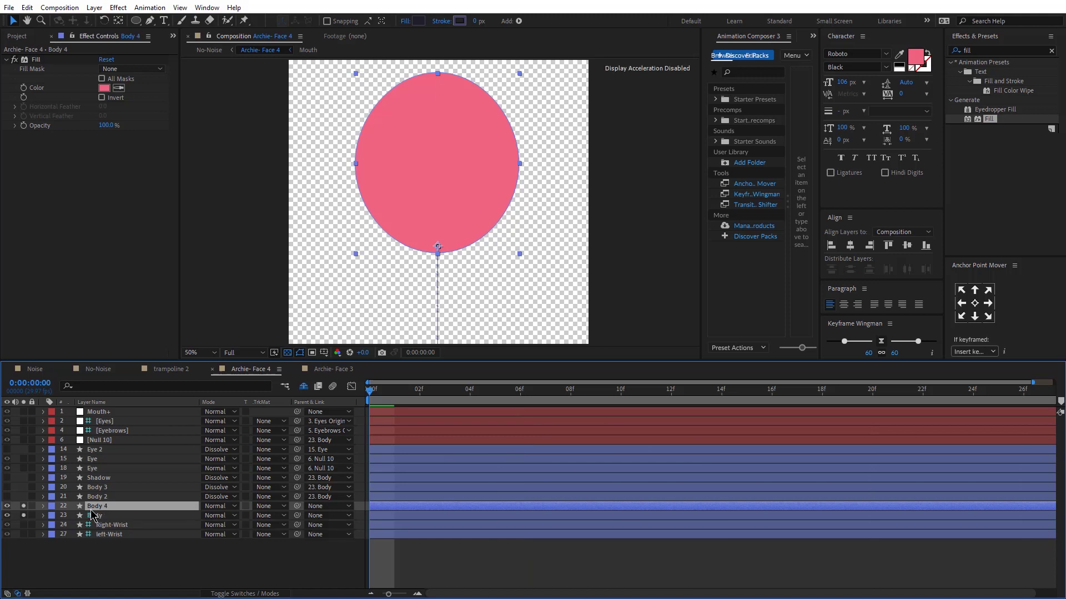
{"action": "left_click", "coordinate": [137, 20]}
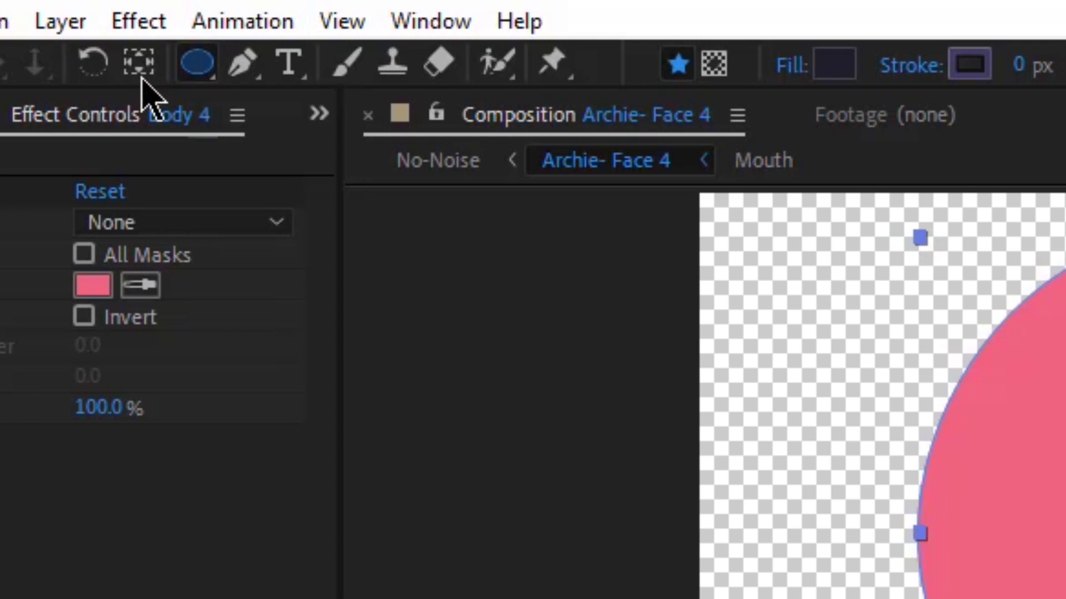
{"action": "left_click", "coordinate": [715, 65]}
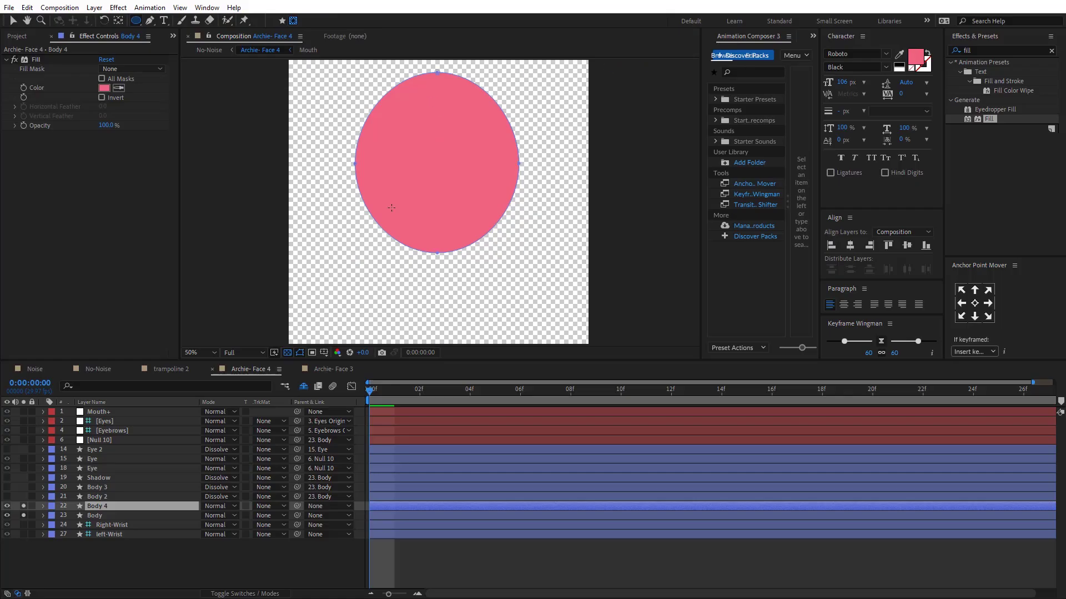
{"action": "left_click_drag", "start_coordinate": [277, 78], "coordinate": [491, 295]}
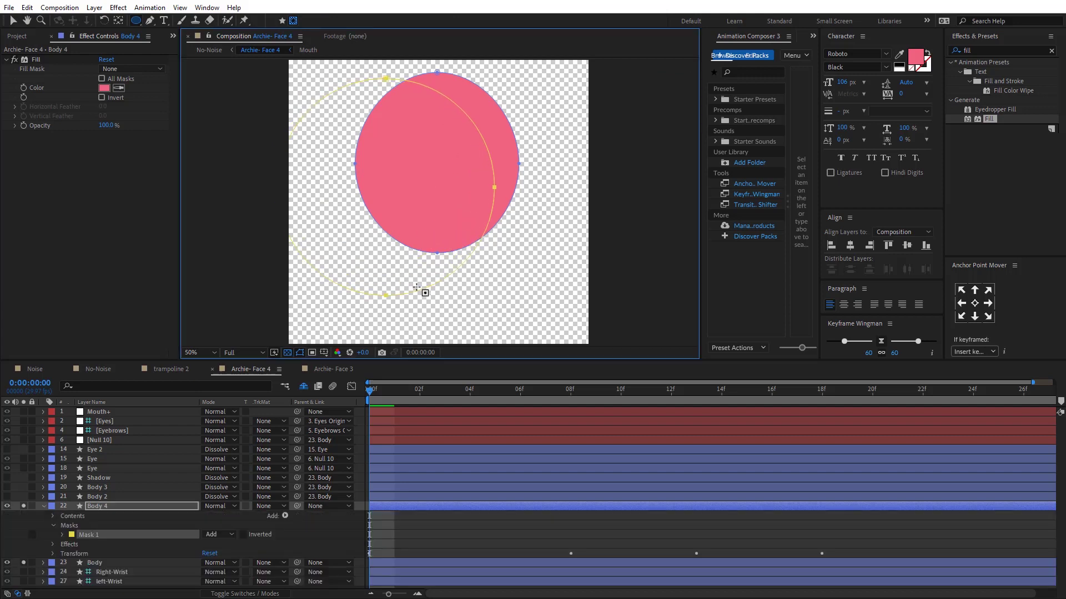
{"action": "key", "text": "v"}
{"action": "left_click", "coordinate": [384, 294]}
{"action": "left_click_drag", "start_coordinate": [383, 294], "coordinate": [383, 287]}
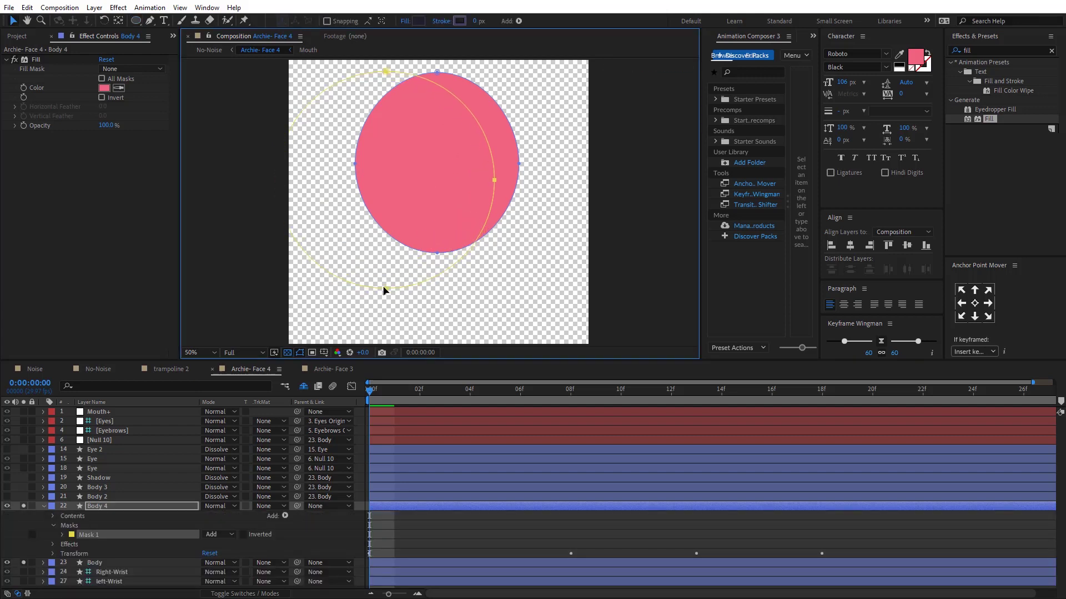
Step: Set the Body 4 layer's blending mode to Dancing Dissolve and apply a second Fill effect to it
{"action": "left_click", "coordinate": [219, 506]}
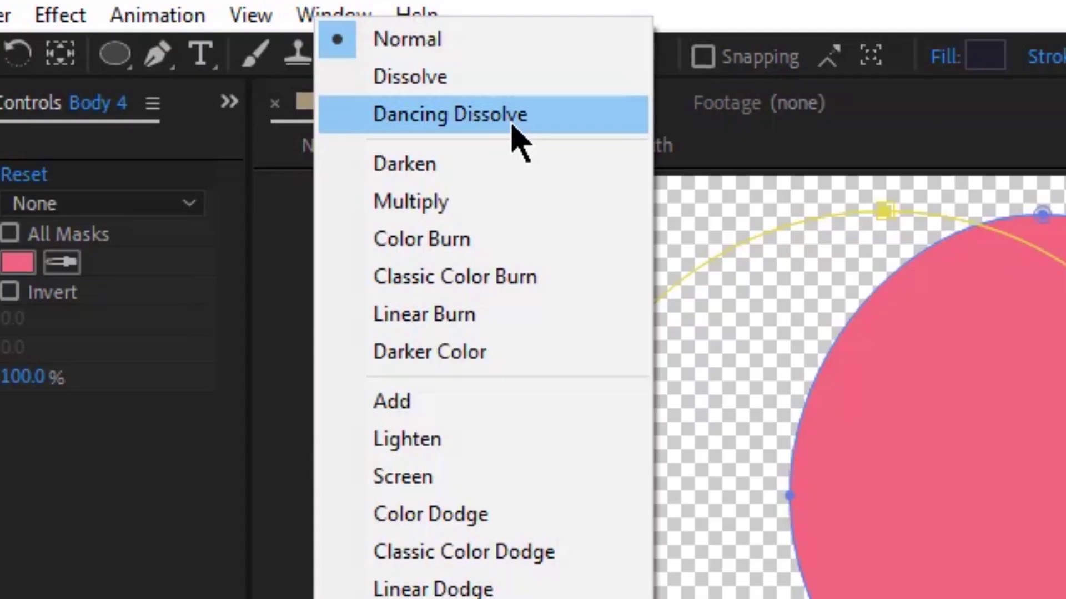
{"action": "left_click", "coordinate": [511, 125]}
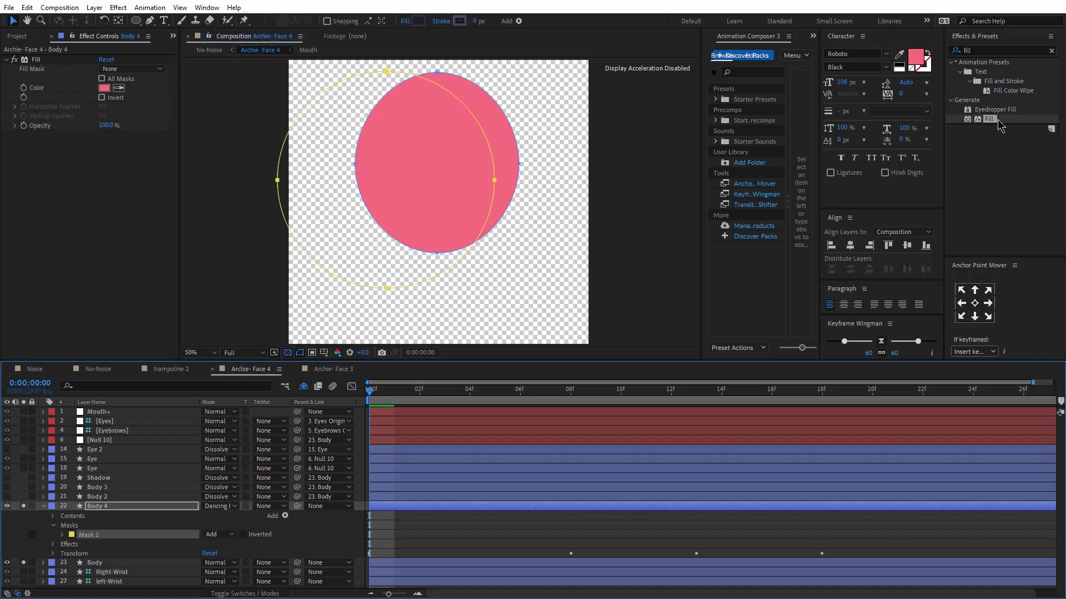
{"action": "double_click", "coordinate": [998, 121]}
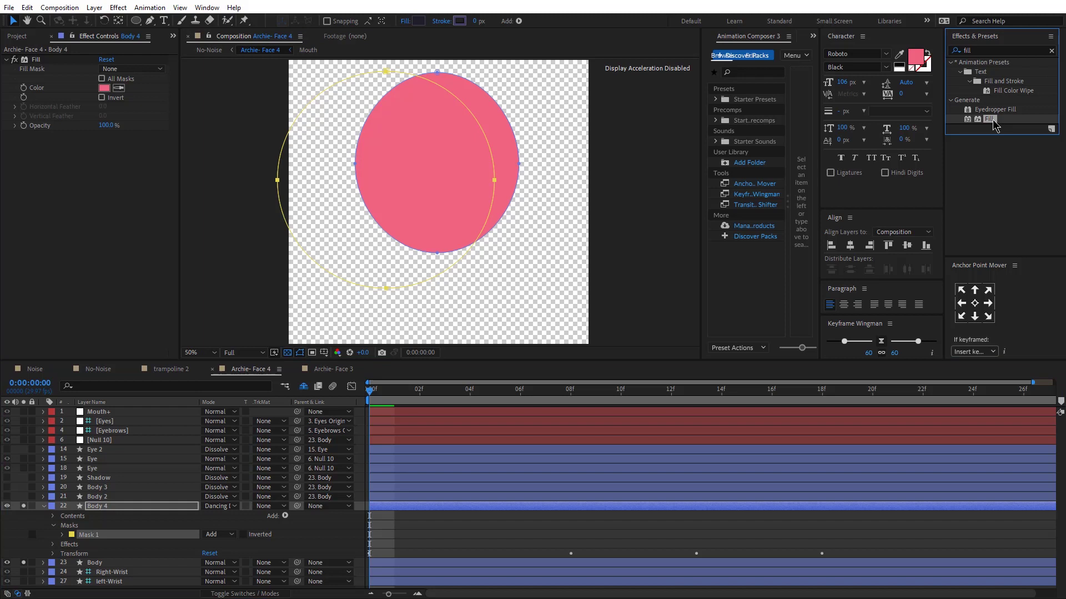
Step: Invert the Body 4 mask and set the second Fill's color to dark red B0304A
{"action": "left_click", "coordinate": [243, 535]}
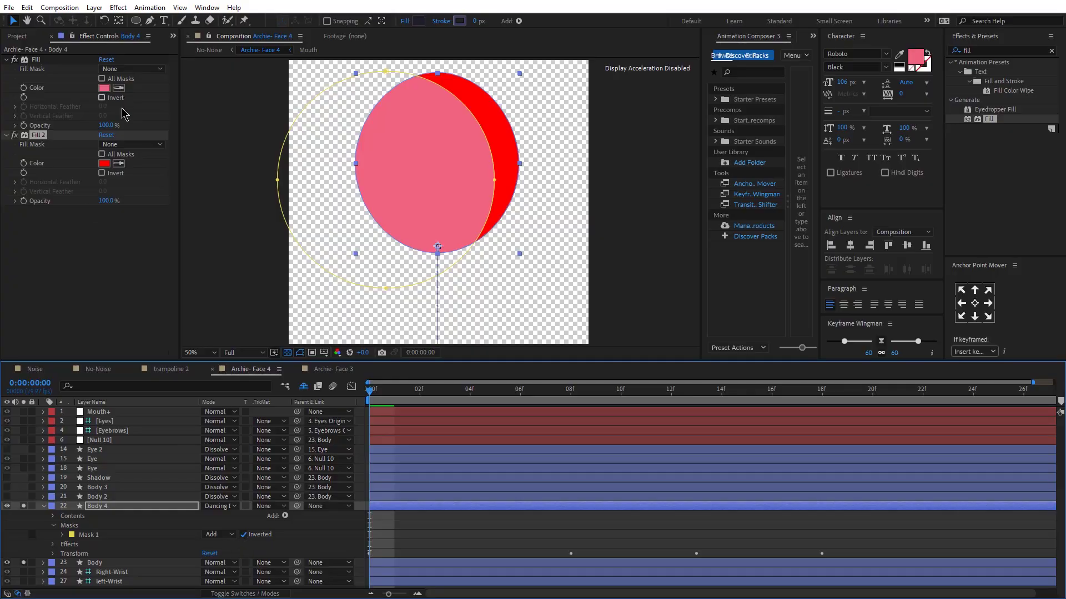
{"action": "left_click", "coordinate": [105, 163]}
{"action": "type", "text": "B0304A"}
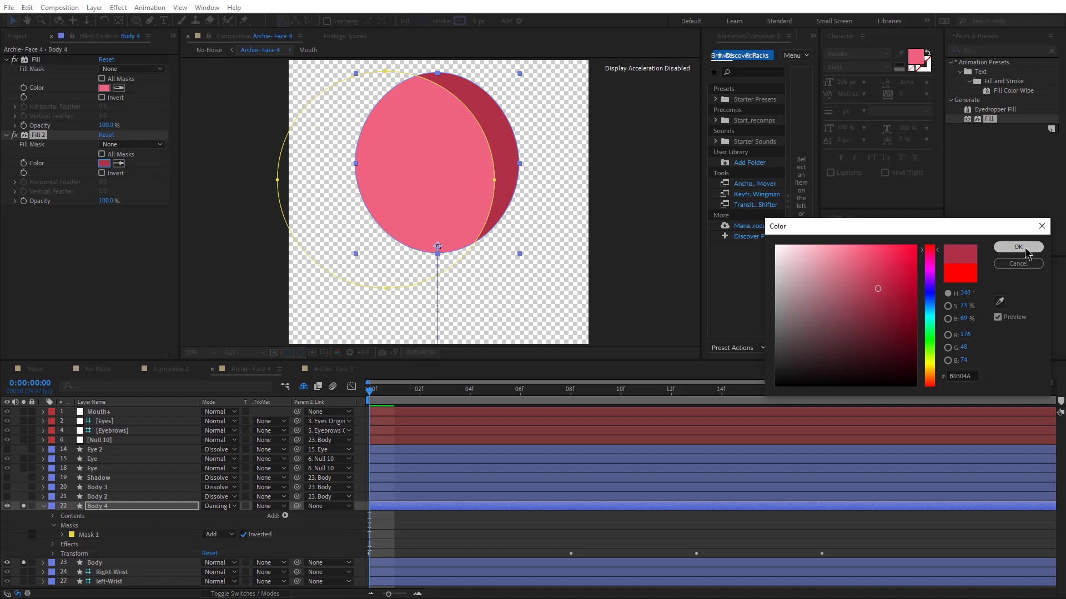
{"action": "left_click", "coordinate": [1022, 247]}
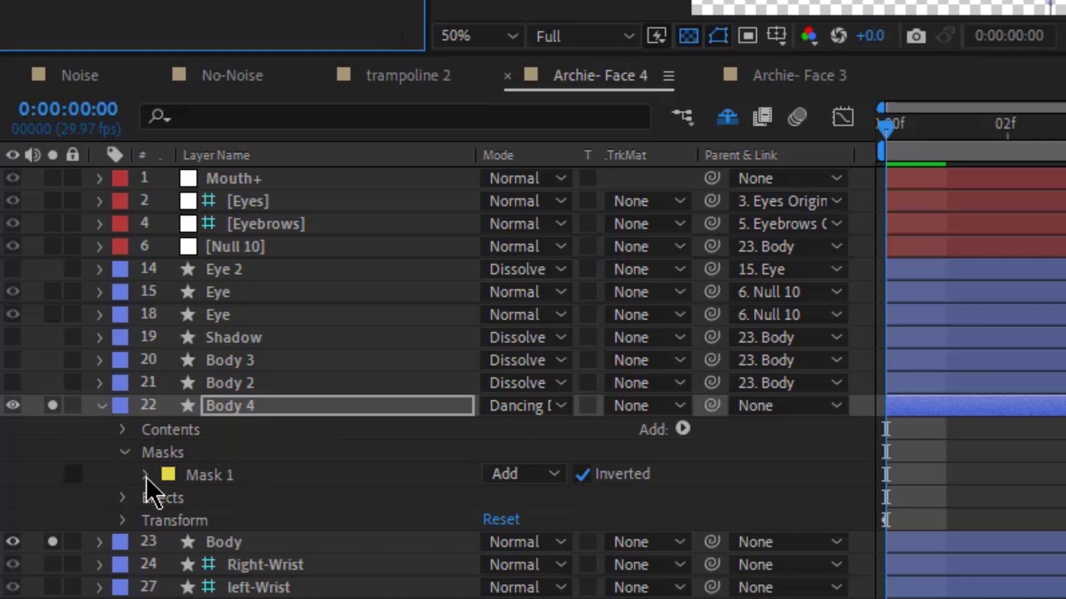
Step: Set the Mask Feather of Body 4's mask to 63 pixels
{"action": "left_click", "coordinate": [145, 476]}
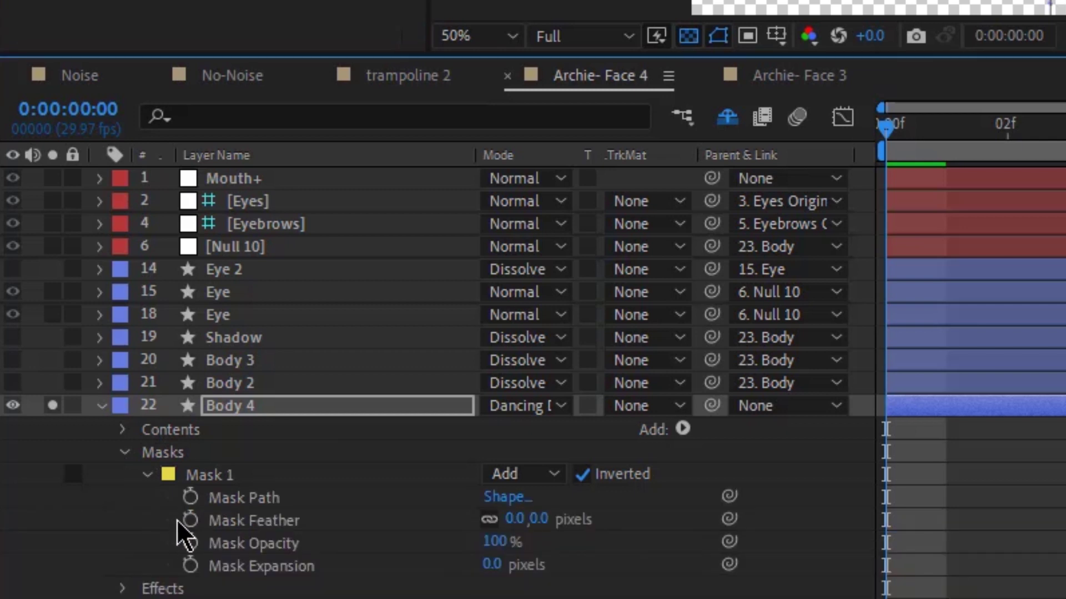
{"action": "left_click", "coordinate": [541, 523]}
{"action": "type", "text": "63"}
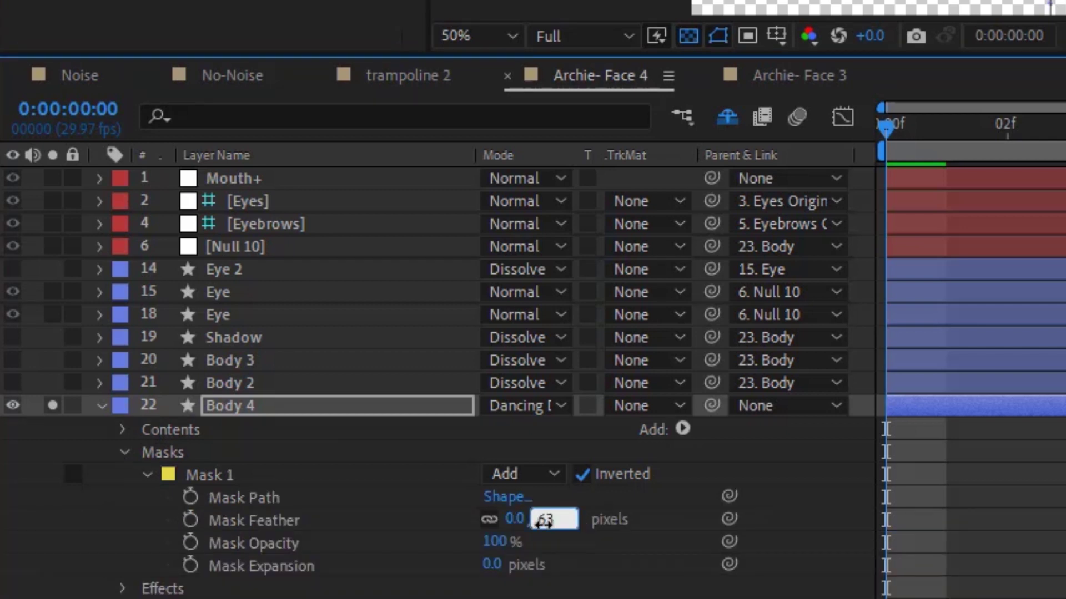
{"action": "key", "text": "Return"}
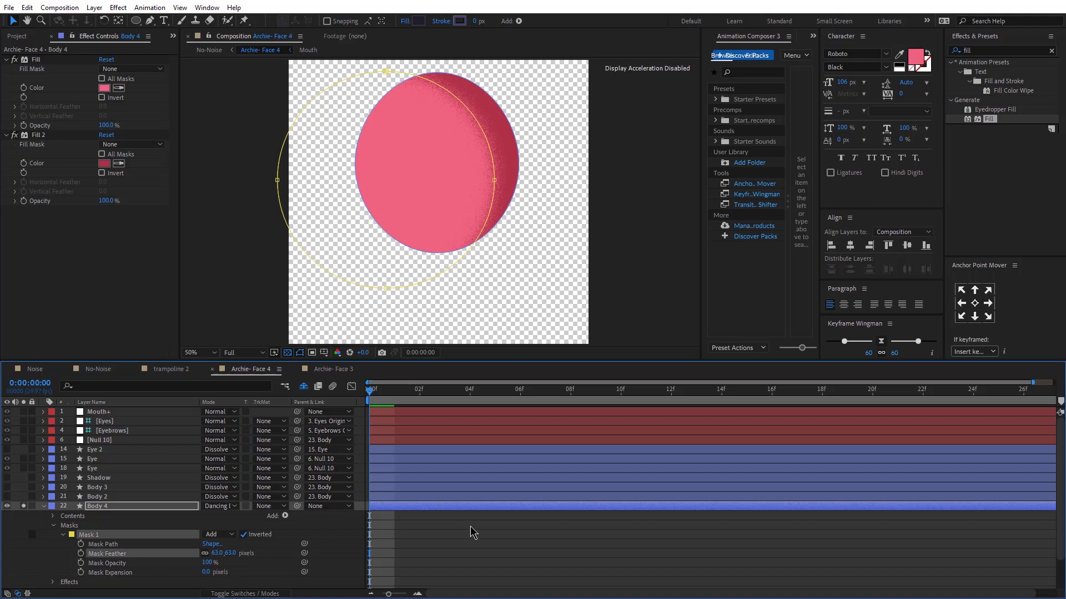
Step: Duplicate Body 4 and move the copy's mask up and right so the body's lower-left edge gets shaded
{"action": "key", "text": "ctrl+d"}
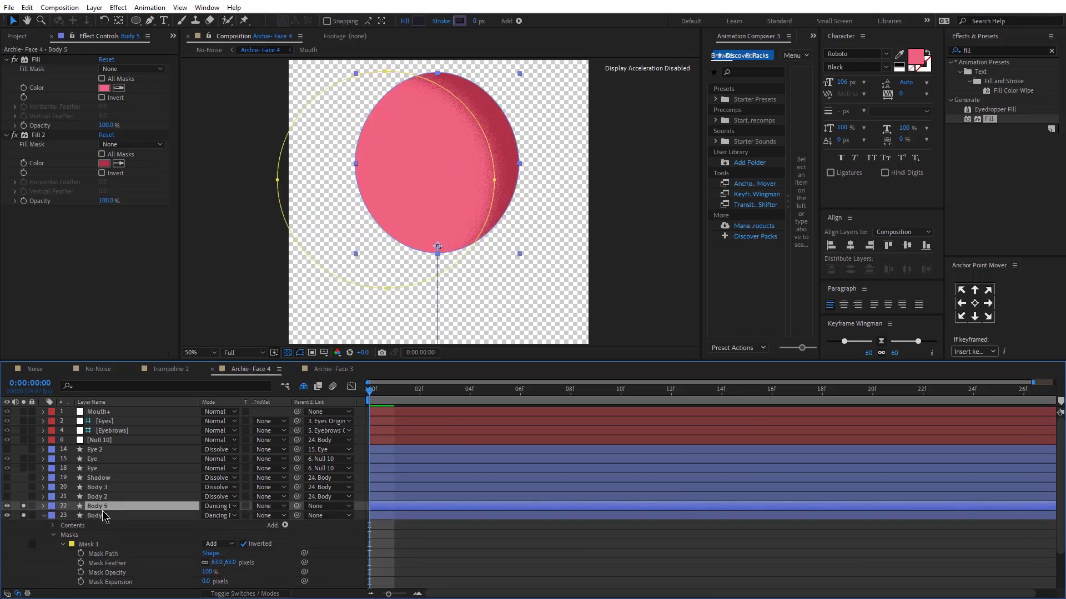
{"action": "key", "text": "m"}
{"action": "left_click", "coordinate": [92, 516]}
{"action": "mouse_move", "coordinate": [278, 180]}
{"action": "left_mouse_down"}
{"action": "mouse_move", "coordinate": [370, 174]}
{"action": "mouse_move", "coordinate": [367, 148]}
{"action": "left_mouse_up"}
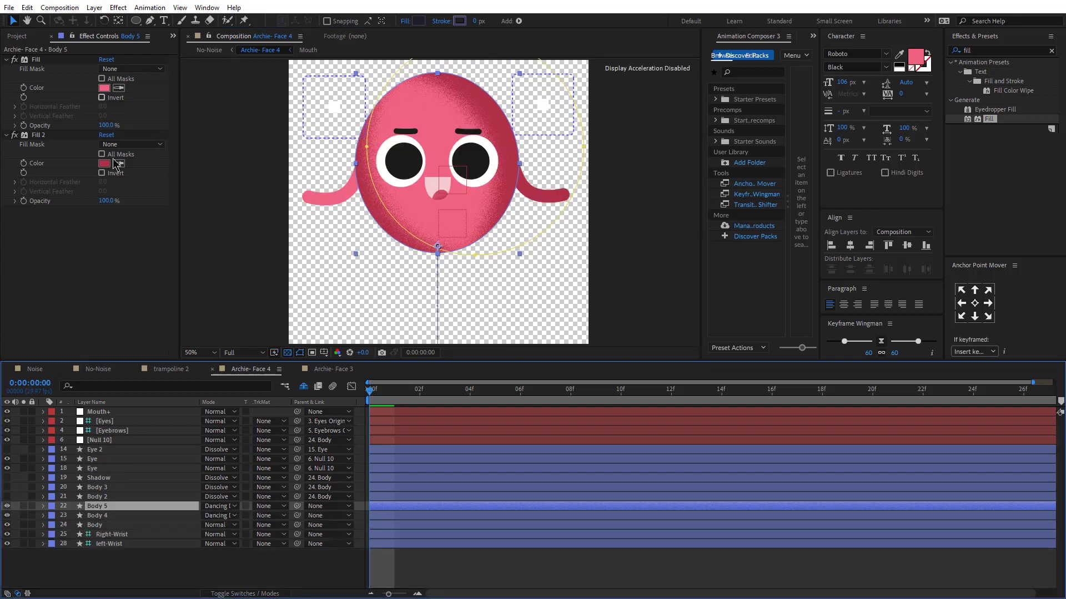
Step: Set the Body 5 layer's second Fill color to light pink F5899F as the body highlight
{"action": "left_click", "coordinate": [104, 164]}
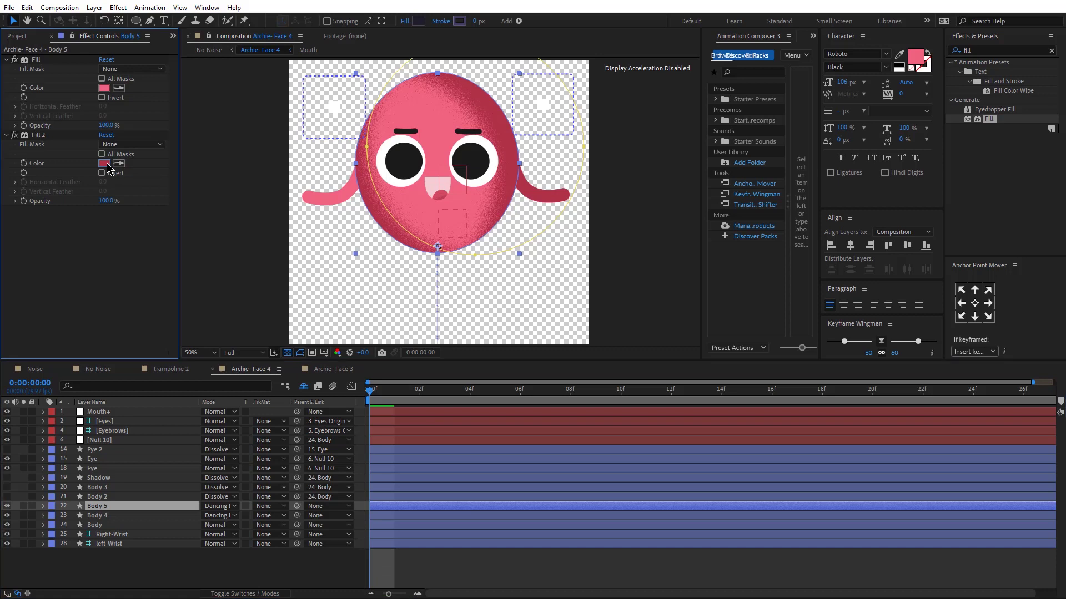
{"action": "type", "text": "F27C94"}
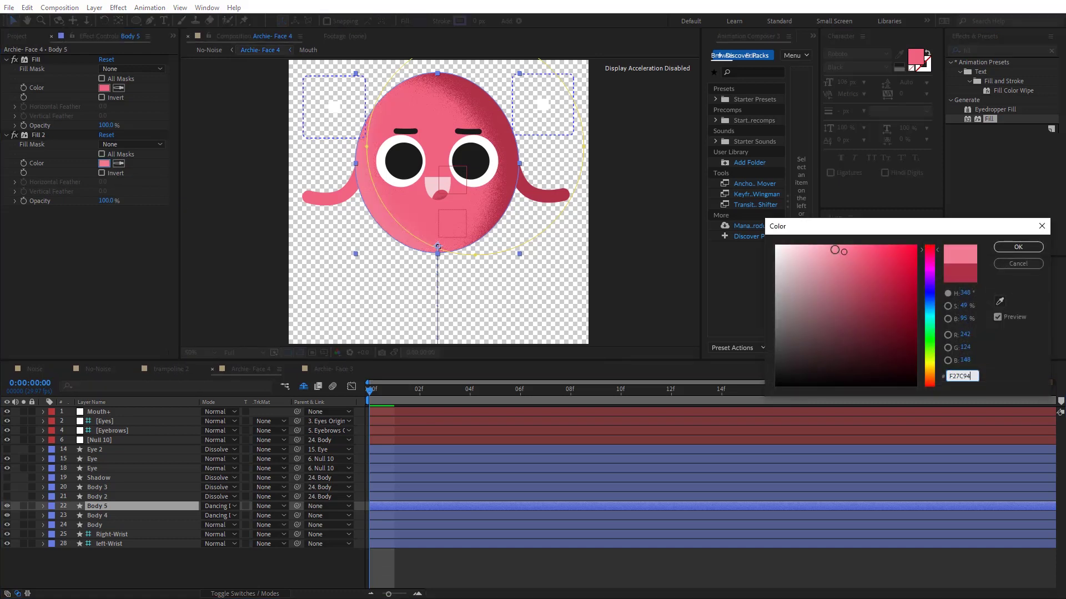
{"action": "left_click", "coordinate": [831, 252]}
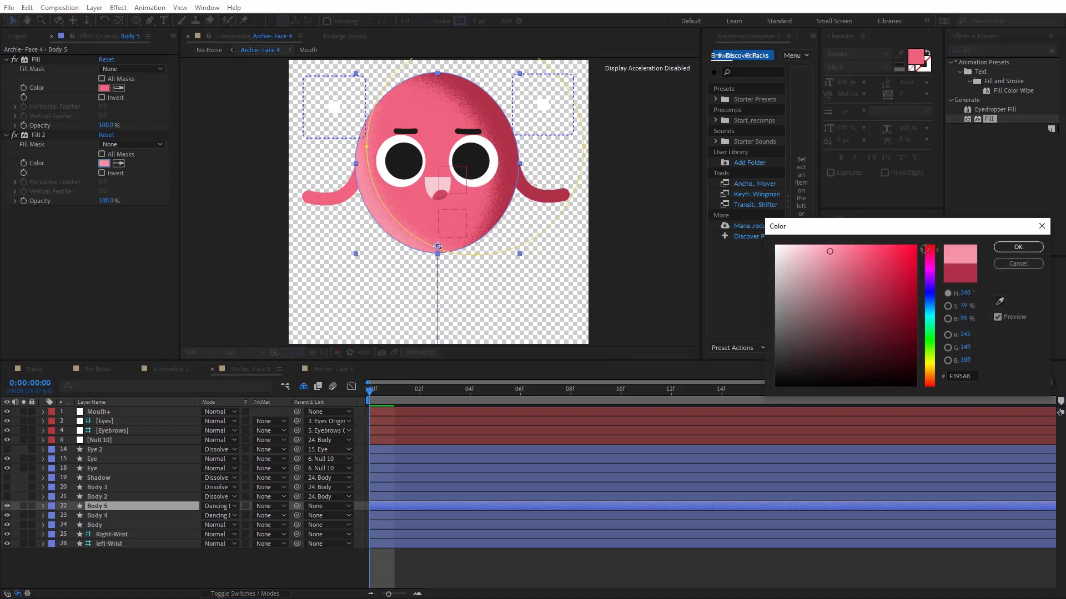
{"action": "left_click", "coordinate": [1018, 247]}
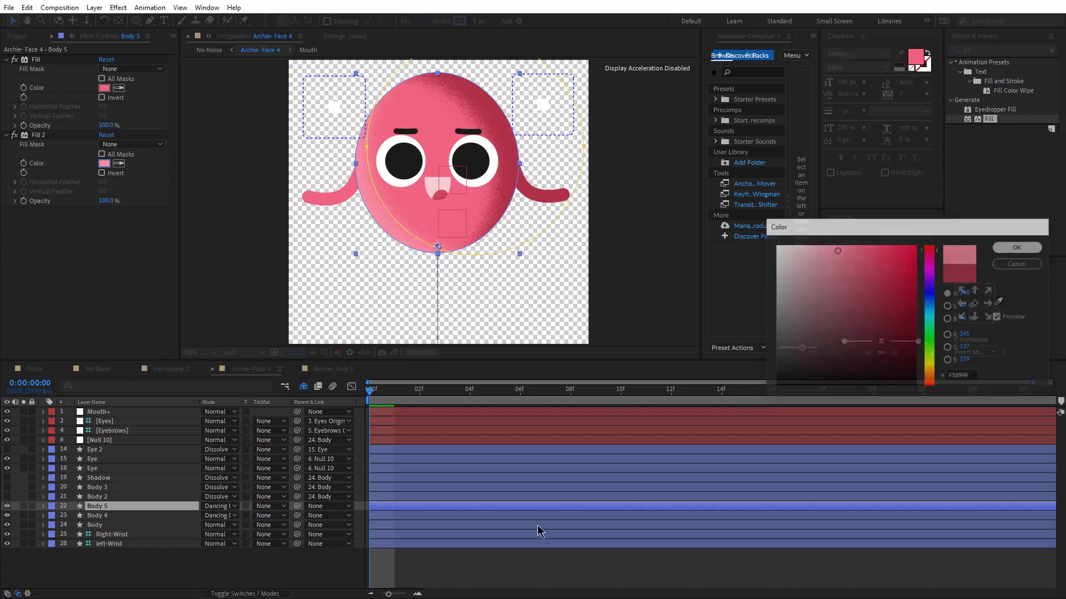
Step: Duplicate the right-hand Eye layer and draw an inverted elliptical mask on the copy, offset left to isolate the eye's right edge
{"action": "left_click", "coordinate": [92, 459]}
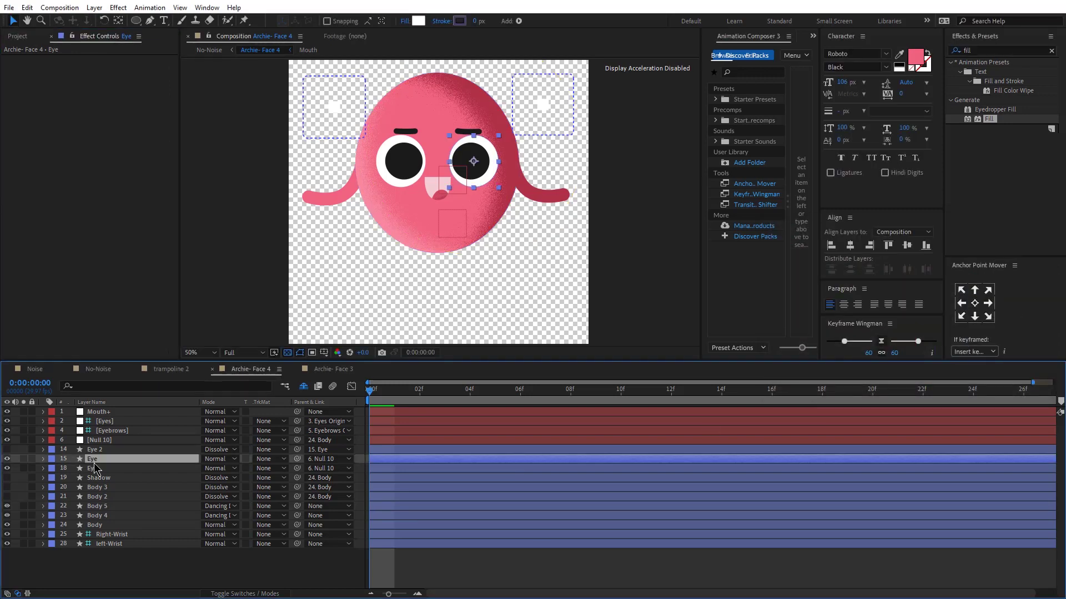
{"action": "key", "text": "ctrl+d"}
{"action": "left_click", "coordinate": [136, 21]}
{"action": "left_click", "coordinate": [293, 21]}
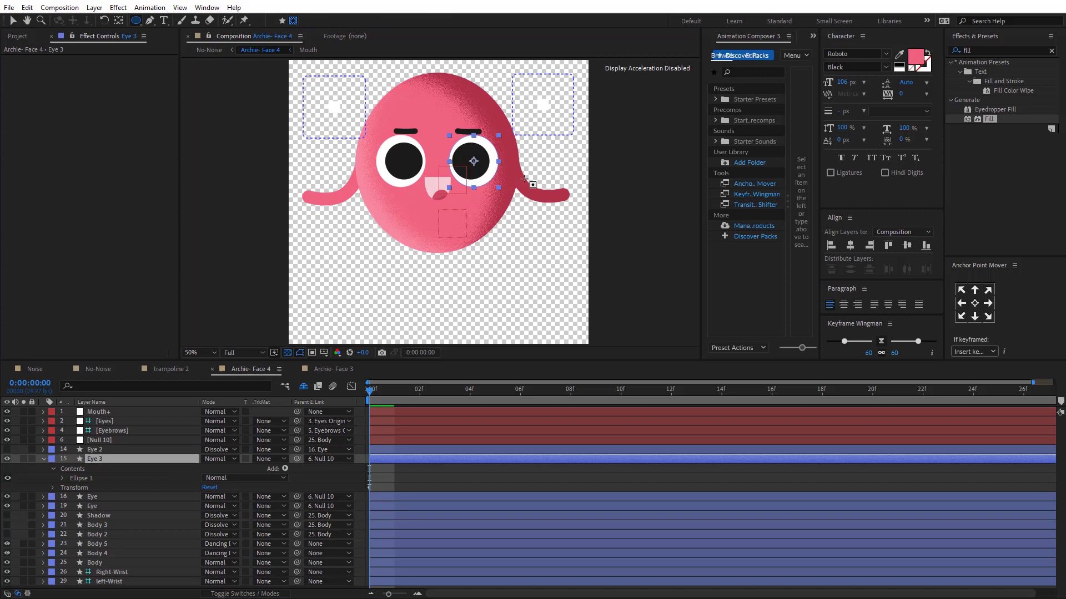
{"action": "left_click_drag", "start_coordinate": [435, 135], "coordinate": [477, 192]}
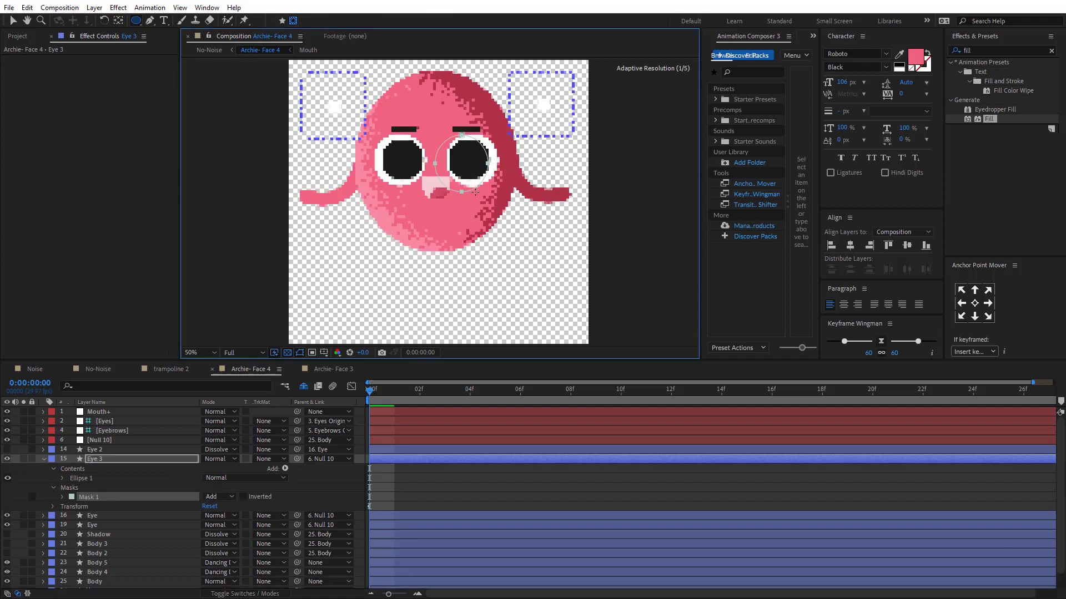
{"action": "left_click", "coordinate": [243, 497]}
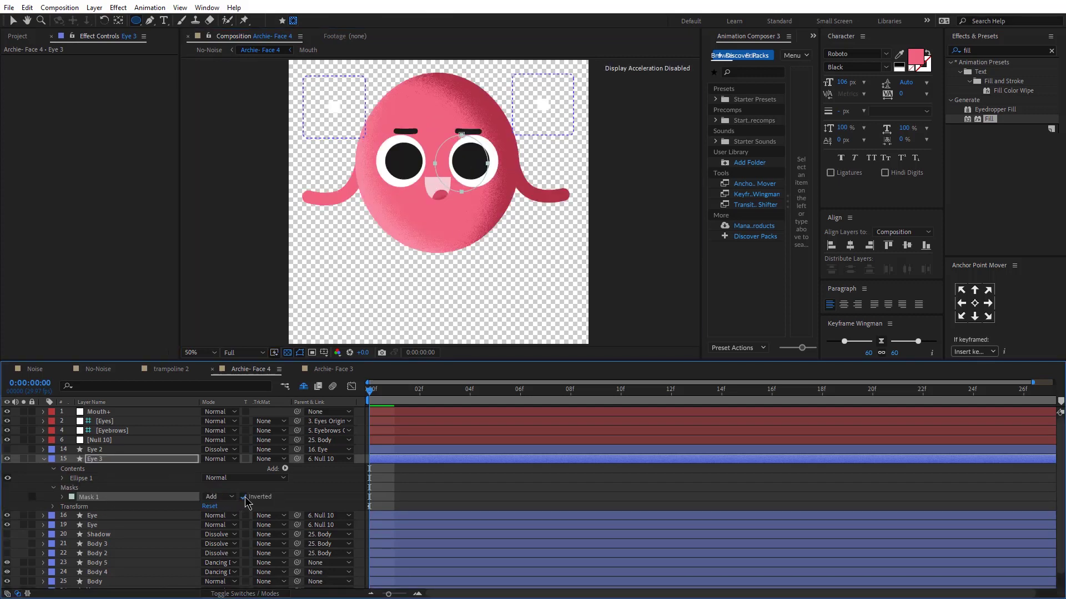
Step: Apply a Fill effect to the Eye 3 layer and set its color to light grey
{"action": "double_click", "coordinate": [989, 118]}
{"action": "key", "text": "v"}
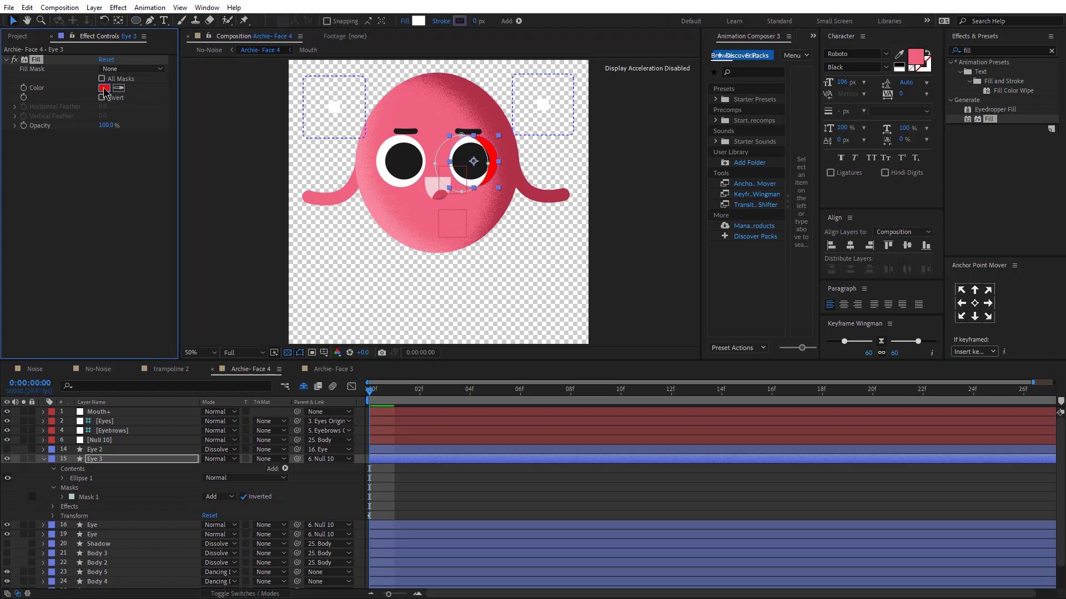
{"action": "left_click", "coordinate": [104, 87]}
{"action": "key", "text": "Return"}
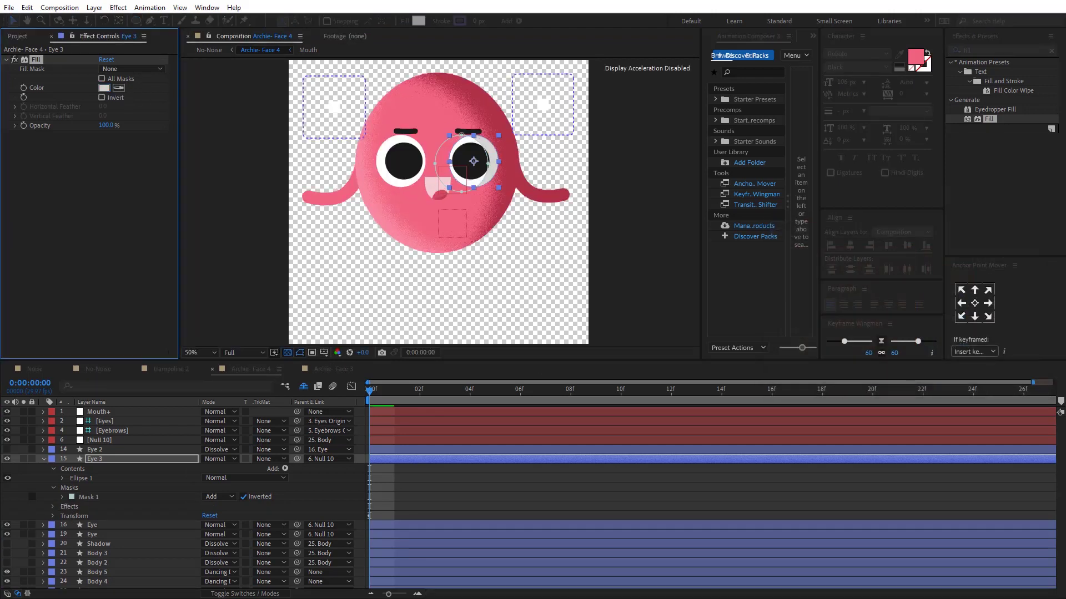
Step: Set the Eye 3 mask's feather to 10 pixels and the layer's blending mode to Dancing Dissolve
{"action": "left_click", "coordinate": [64, 496]}
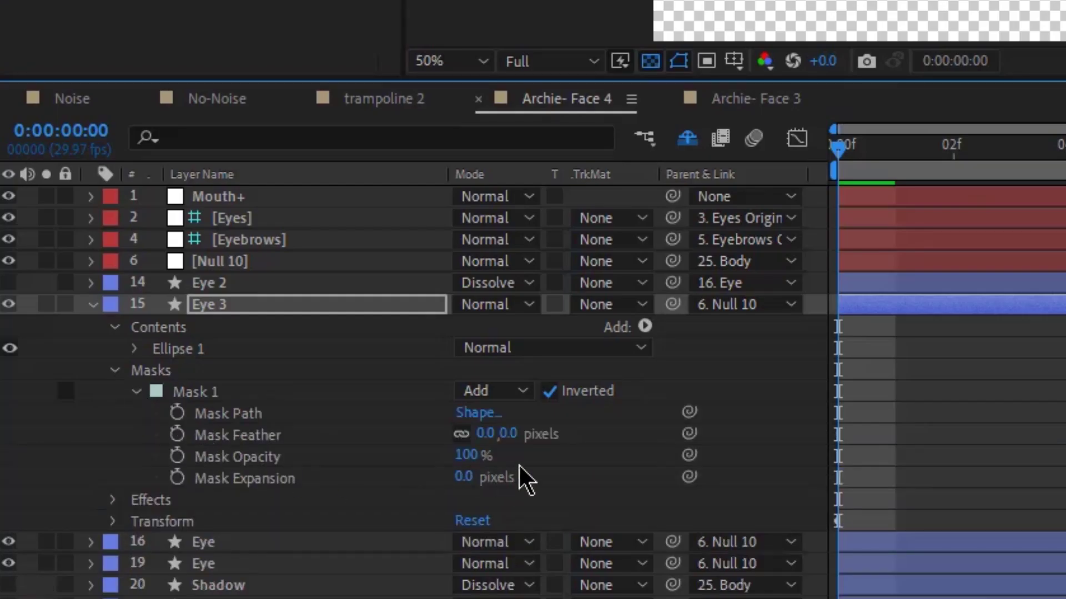
{"action": "left_click", "coordinate": [517, 431]}
{"action": "type", "text": "10"}
{"action": "key", "text": "Return"}
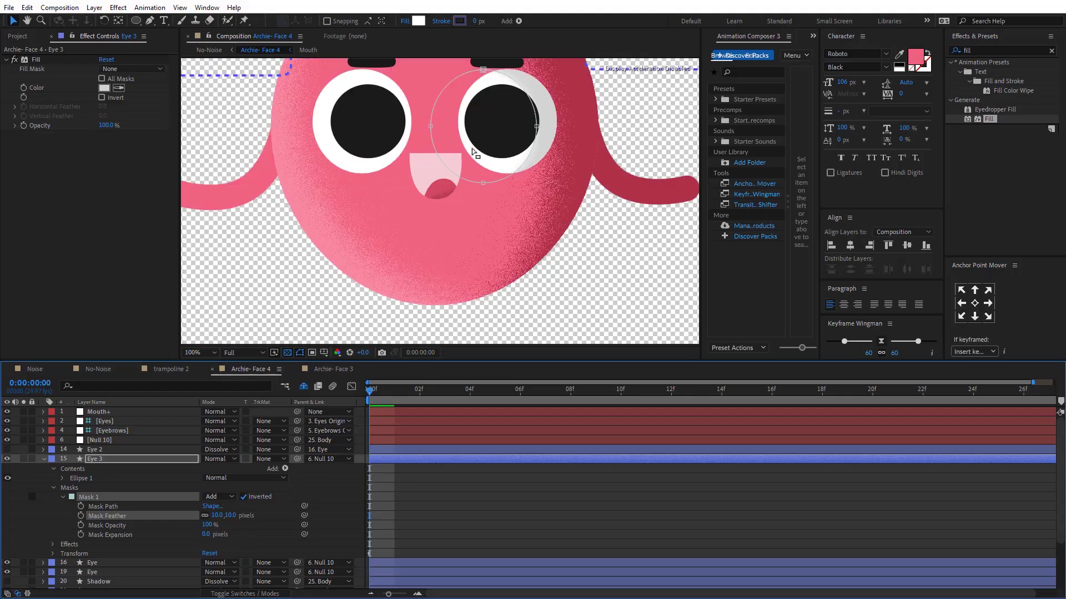
{"action": "left_click", "coordinate": [219, 459]}
{"action": "left_click", "coordinate": [284, 301]}
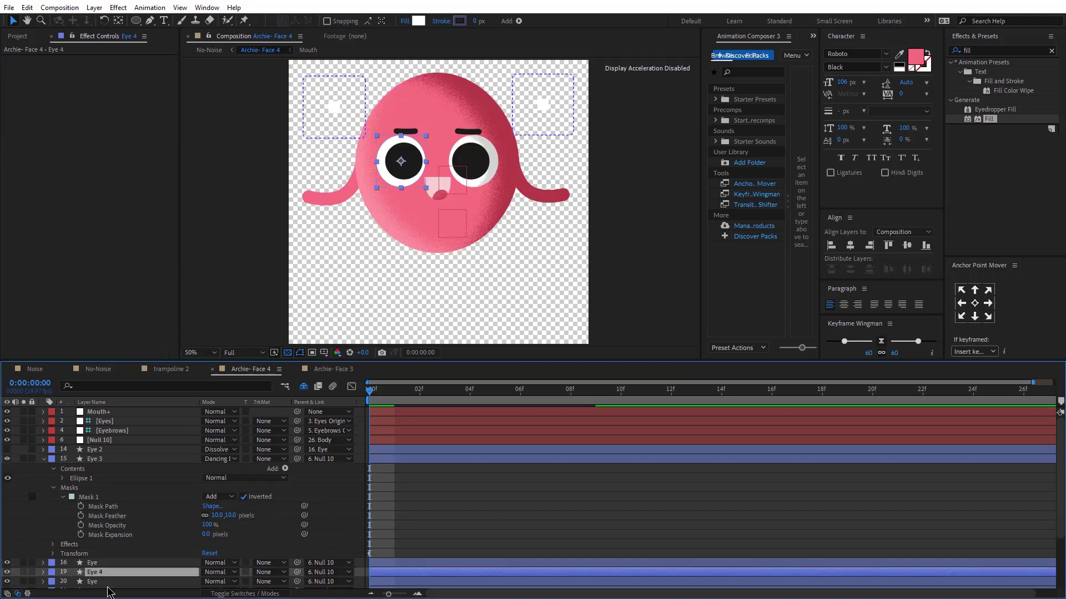
Step: Draw an inverted elliptical mask on Eye 4, the left-hand eye's duplicate, offset right to isolate the eye's left edge
{"action": "key", "text": "q"}
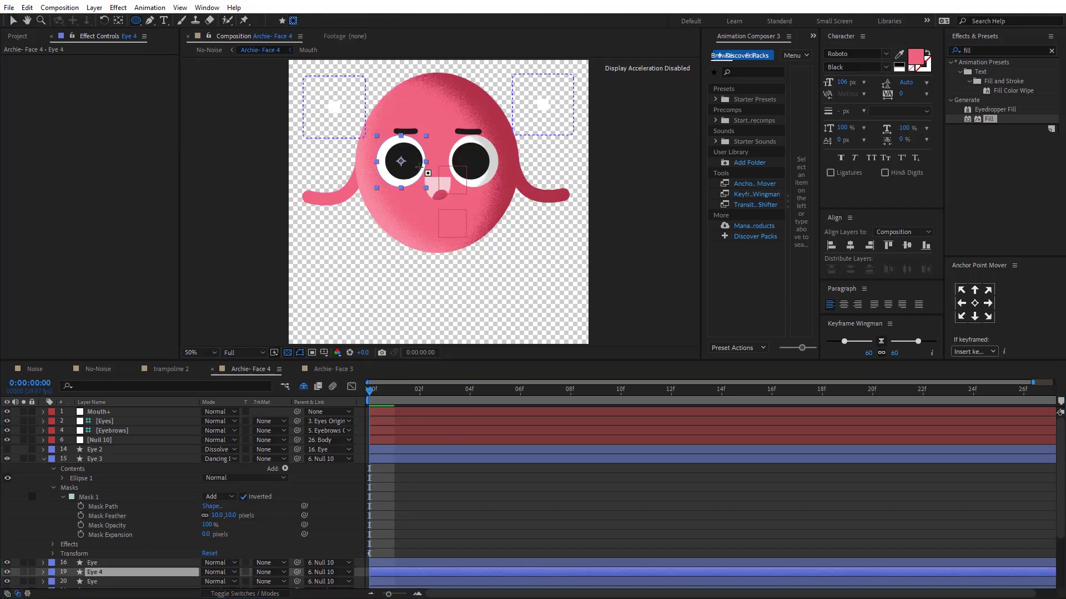
{"action": "left_click_drag", "start_coordinate": [387, 124], "coordinate": [447, 199]}
{"action": "key", "text": "v"}
{"action": "scroll", "coordinate": [188, 517], "scroll_direction": "down", "scroll_amount": 3}
{"action": "left_click", "coordinate": [244, 499]}
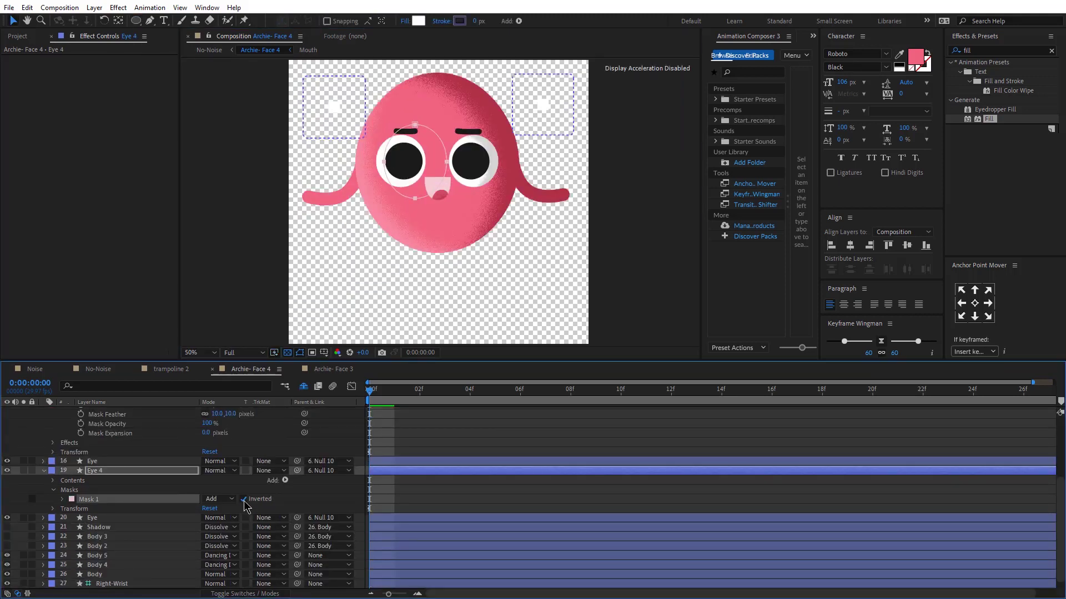
Step: Apply a Fill effect to the Eye 4 layer and set its color to light grey D6D6D6
{"action": "left_click", "coordinate": [988, 120]}
{"action": "double_click", "coordinate": [989, 121]}
{"action": "left_click", "coordinate": [104, 88]}
{"action": "left_click_drag", "start_coordinate": [779, 278], "coordinate": [777, 264]}
{"action": "left_click", "coordinate": [1018, 247]}
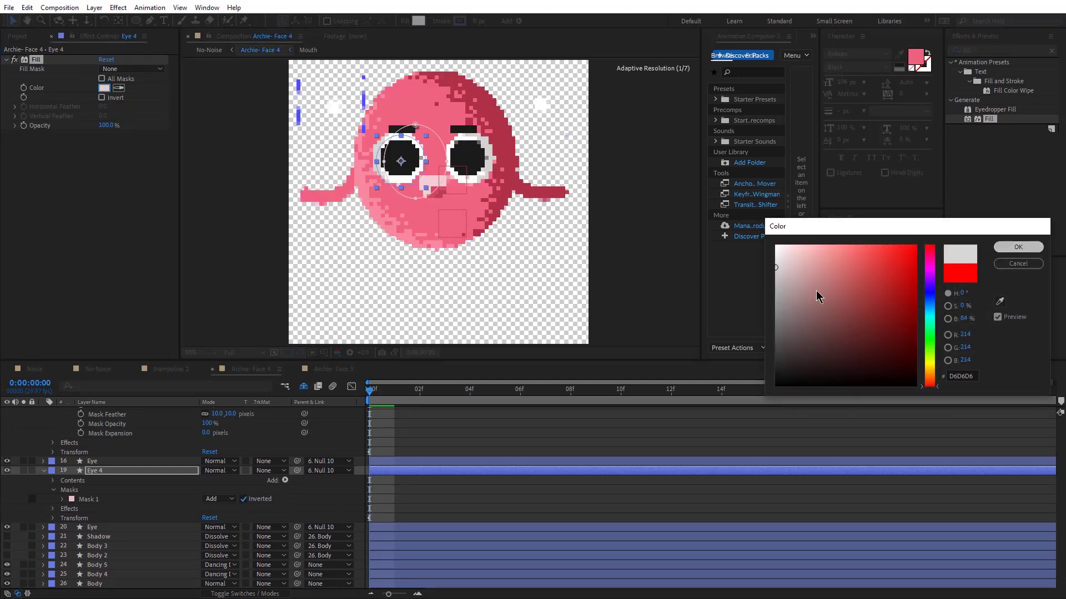
Step: Set the Eye 4 mask's feather to 10 pixels and the layer's blending mode to Dancing Dissolve
{"action": "scroll", "coordinate": [222, 499], "scroll_direction": "up", "scroll_amount": 2}
{"action": "left_click", "coordinate": [62, 556]}
{"action": "left_click", "coordinate": [226, 575]}
{"action": "type", "text": "10"}
{"action": "key", "text": "Return"}
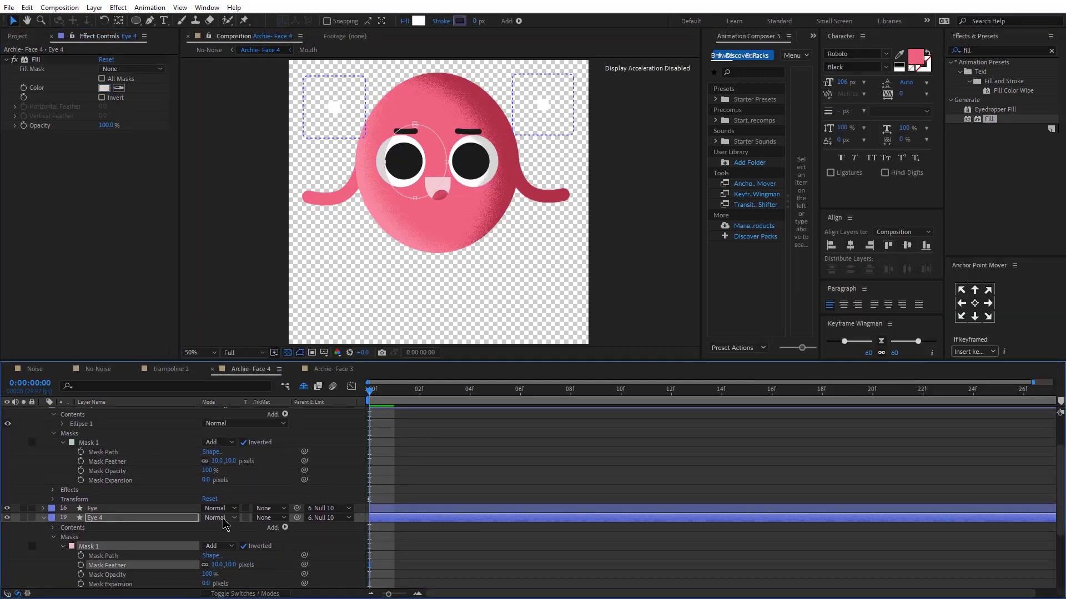
{"action": "left_click", "coordinate": [222, 519]}
{"action": "left_click", "coordinate": [250, 52]}
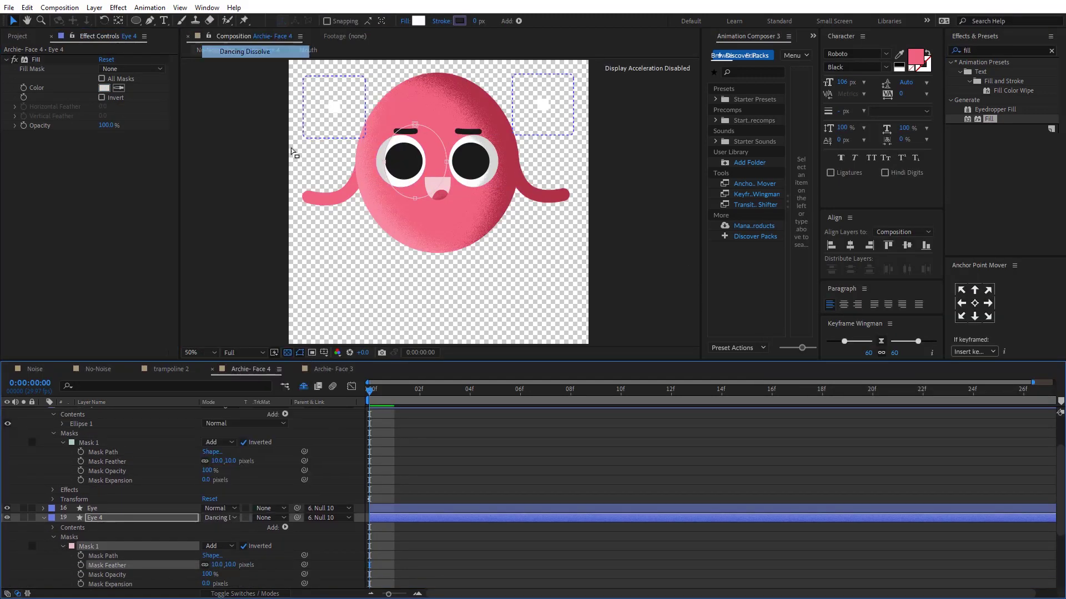
{"action": "left_click", "coordinate": [492, 476]}
Step: Open the character's Mouth composition and examine the shading on the tongue
{"action": "scroll", "coordinate": [442, 70], "scroll_direction": "down", "scroll_amount": 2}
{"action": "scroll", "coordinate": [103, 549], "scroll_direction": "up", "scroll_amount": 2}
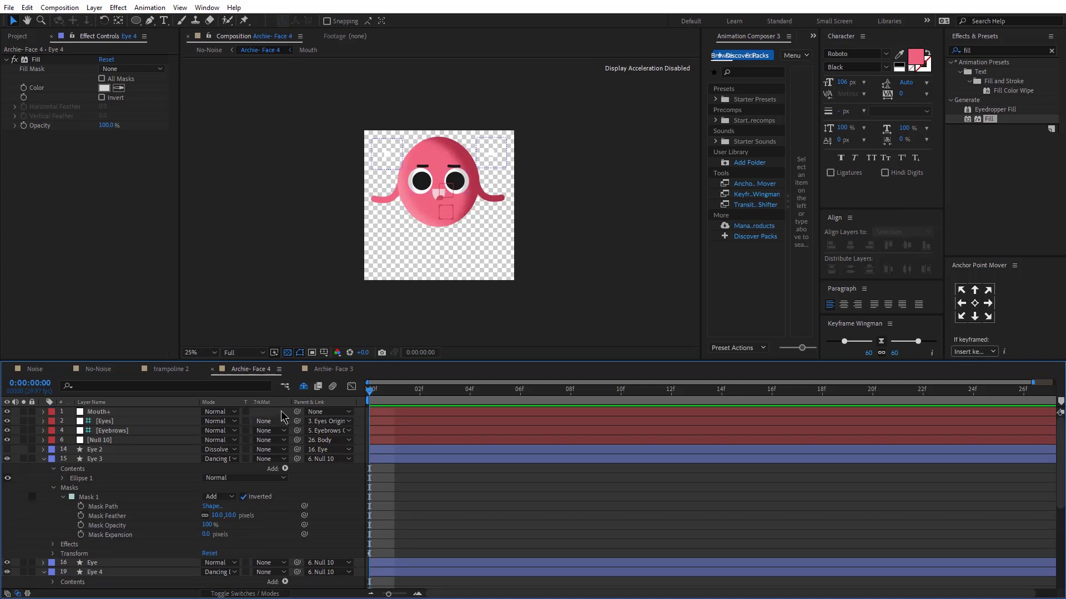
{"action": "left_click", "coordinate": [304, 387]}
{"action": "left_click", "coordinate": [303, 388]}
{"action": "double_click", "coordinate": [100, 498]}
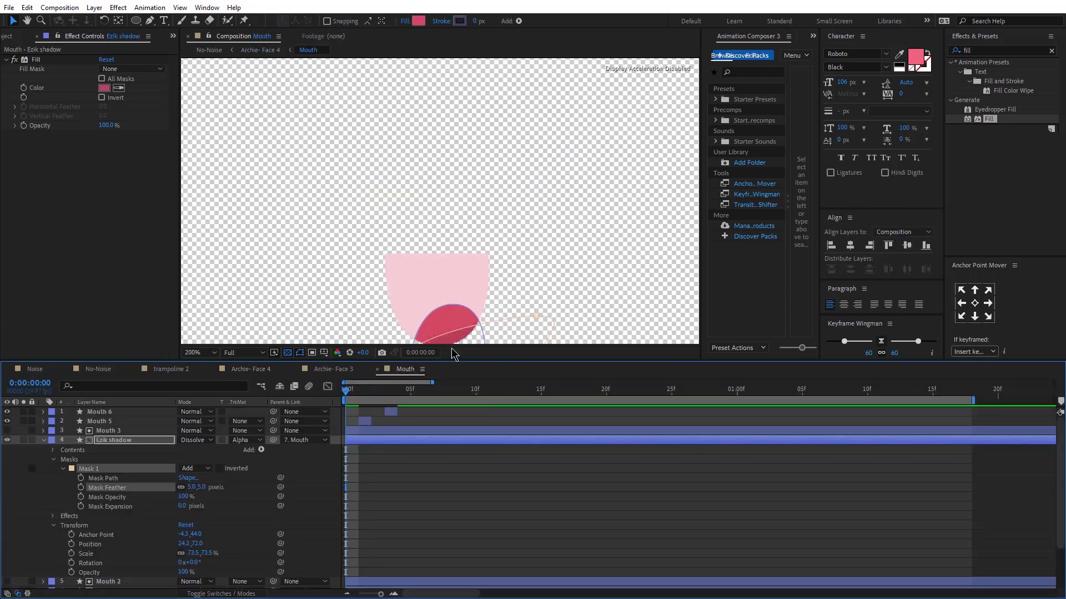
{"action": "left_click_drag", "start_coordinate": [469, 330], "coordinate": [468, 240]}
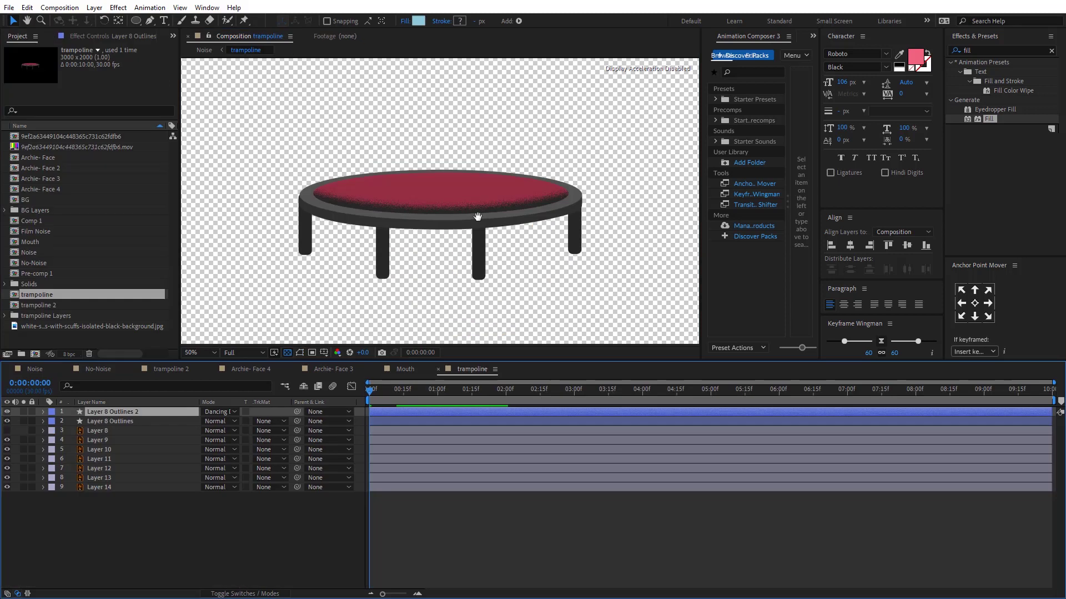
Step: Toggle solo on the trampoline's Layer 8 Outlines and its Dancing Dissolve duplicate to examine the fabric's grainy shading
{"action": "left_click", "coordinate": [106, 421]}
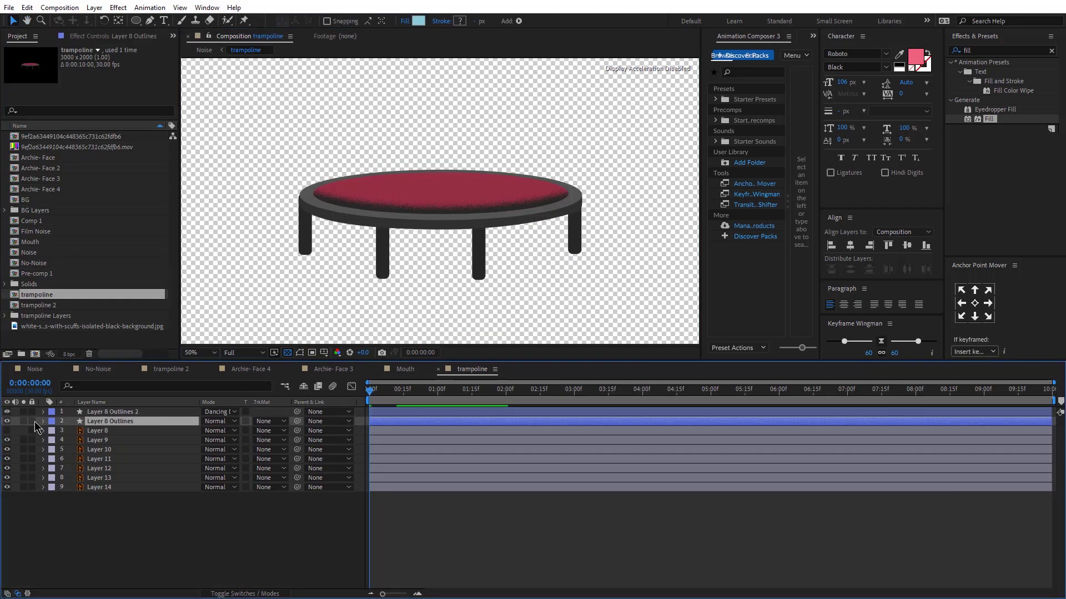
{"action": "left_click", "coordinate": [24, 422]}
{"action": "left_click", "coordinate": [23, 421]}
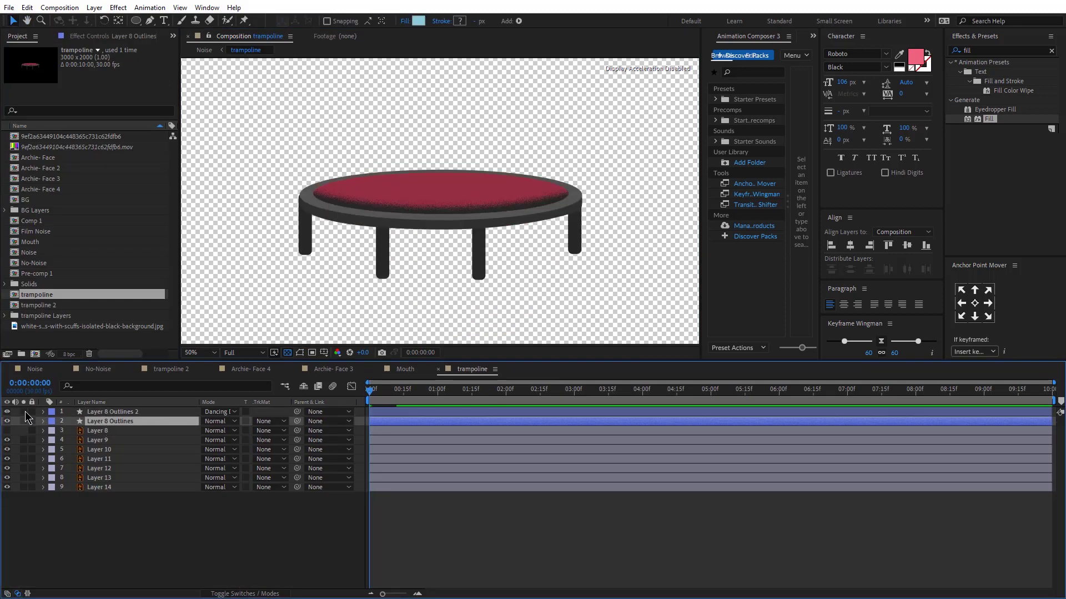
{"action": "left_click", "coordinate": [24, 412]}
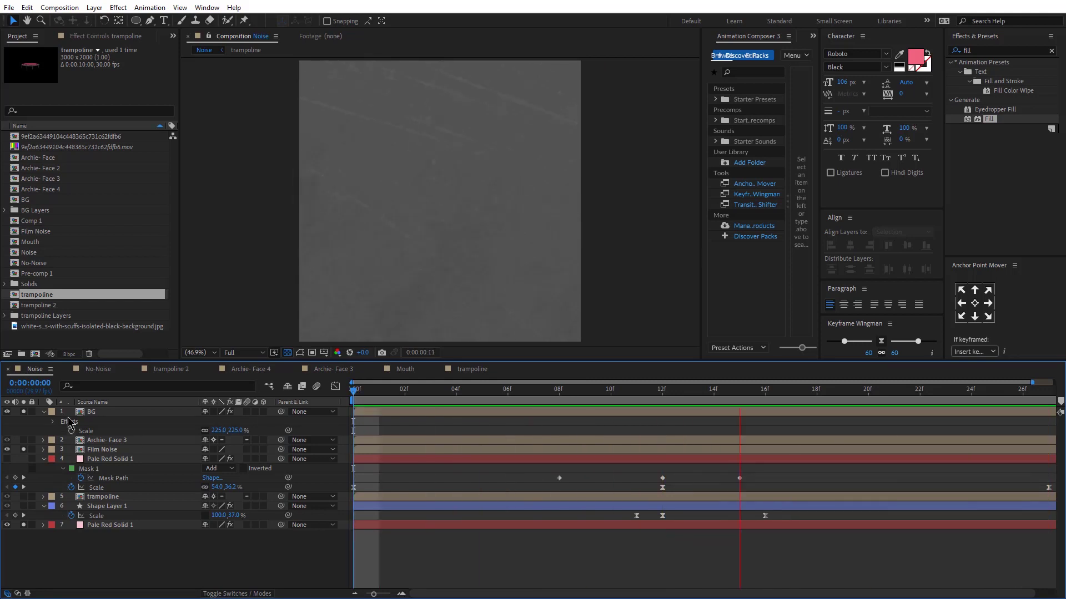
Step: Turn off solo on Film Noise, open the background's OBJECTS/BG composition, and split its OBJECTS/BG.ai layer at frame 5
{"action": "left_click", "coordinate": [24, 450]}
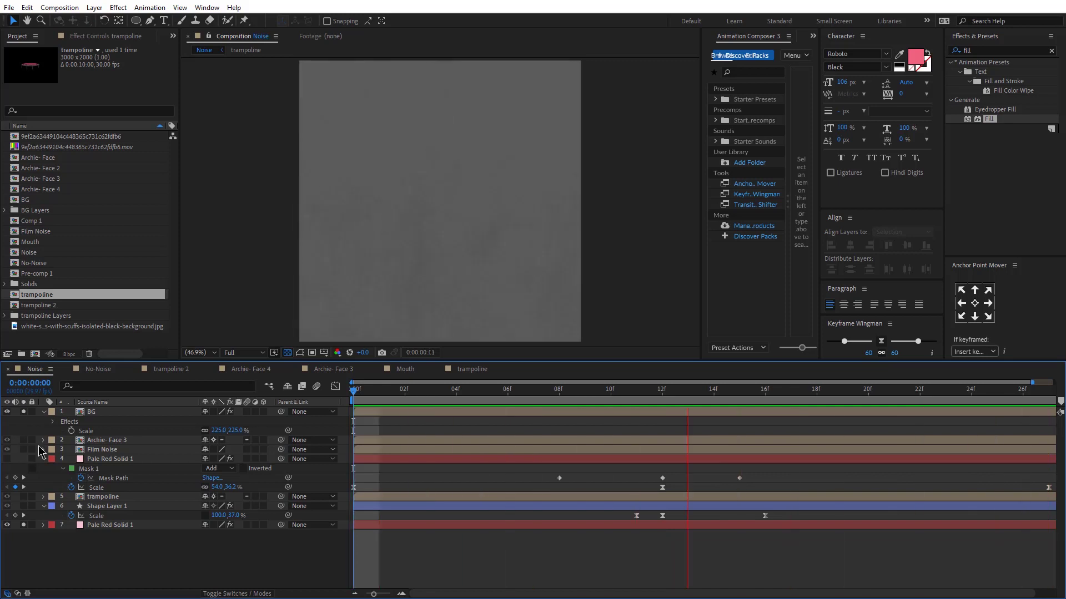
{"action": "double_click", "coordinate": [98, 413]}
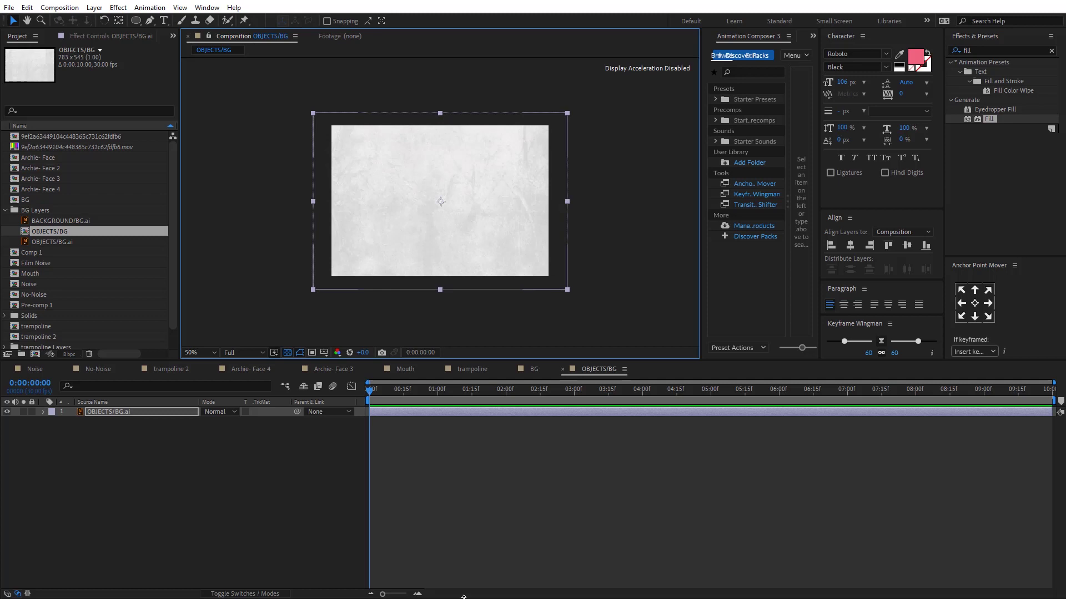
{"action": "left_click_drag", "start_coordinate": [384, 595], "coordinate": [427, 598]}
{"action": "left_click", "coordinate": [509, 401]}
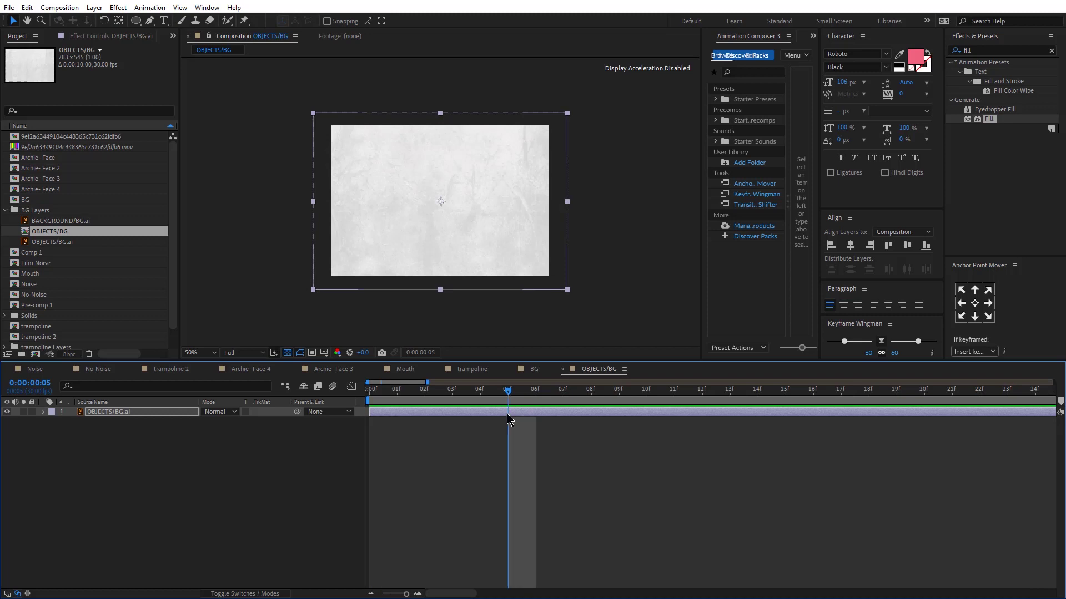
{"action": "key", "text": "ctrl+shift+d"}
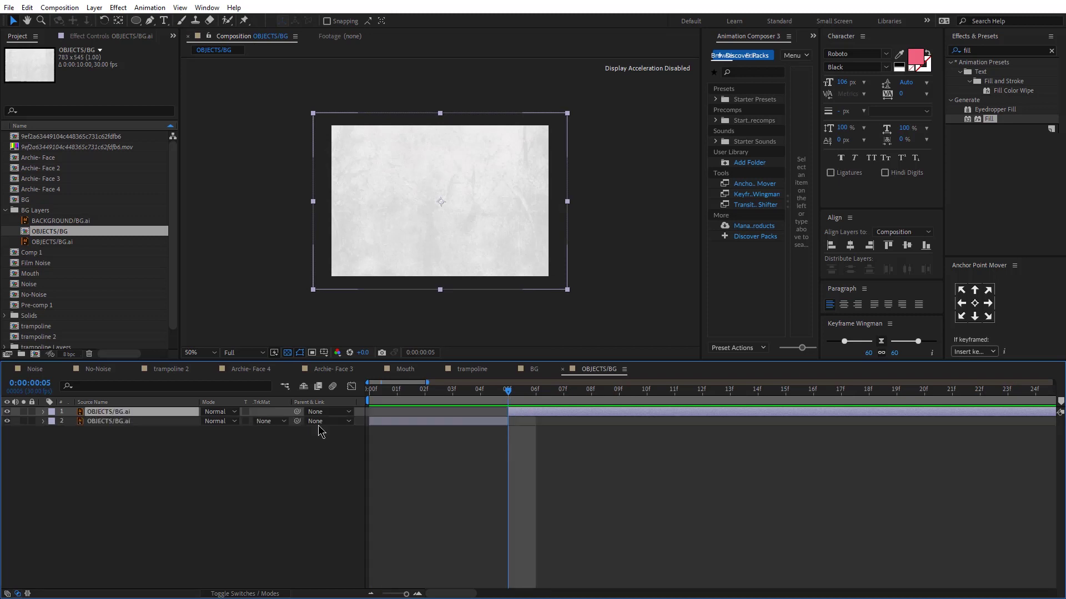
Step: Flip the second texture segment horizontally with a negative scale, rotate it 24°, and enlarge it to cover the whole frame
{"action": "key", "text": "s"}
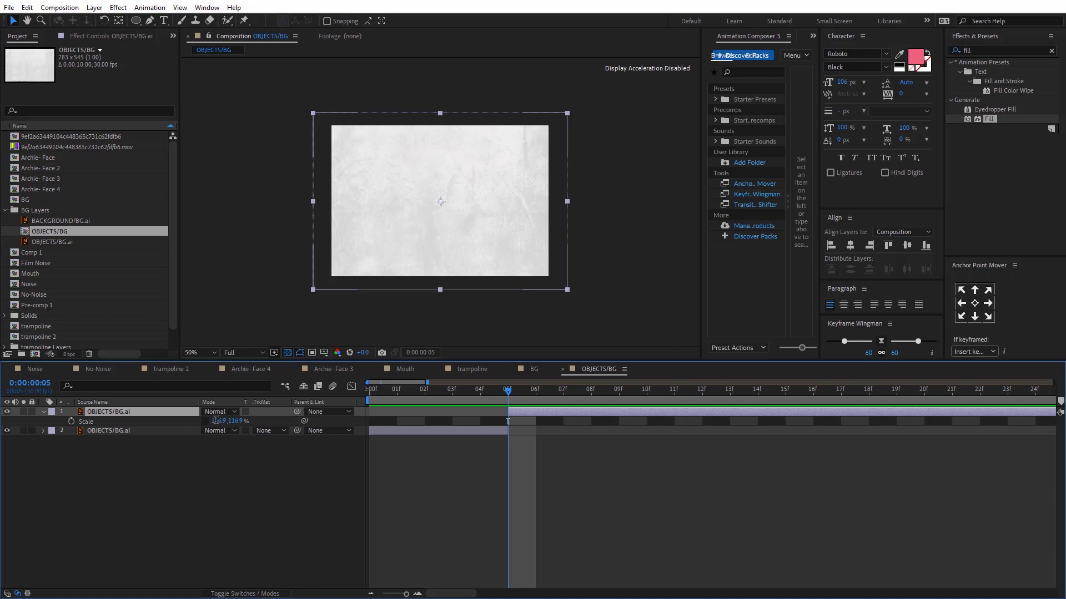
{"action": "type", "text": "-"}
{"action": "key", "text": "Return"}
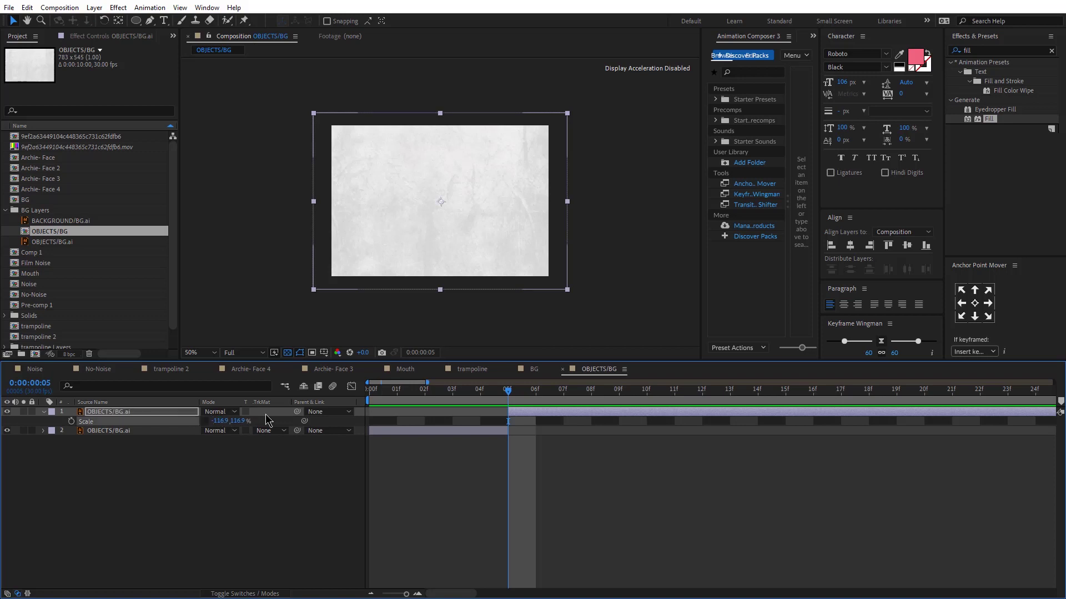
{"action": "key", "text": "r"}
{"action": "left_click_drag", "start_coordinate": [215, 422], "coordinate": [226, 420]}
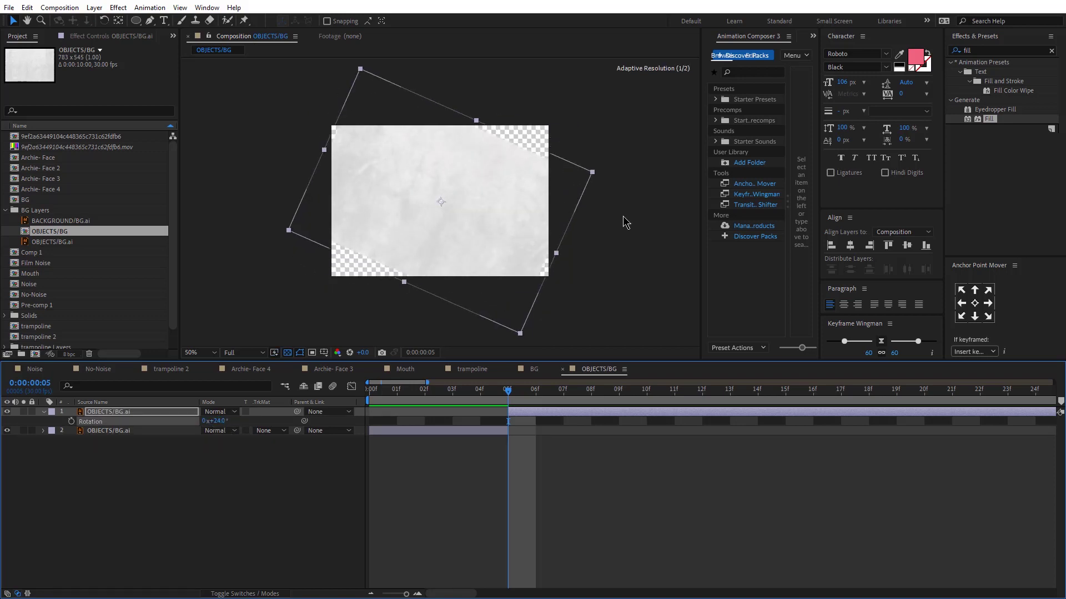
{"action": "left_click_drag", "start_coordinate": [557, 251], "coordinate": [619, 282]}
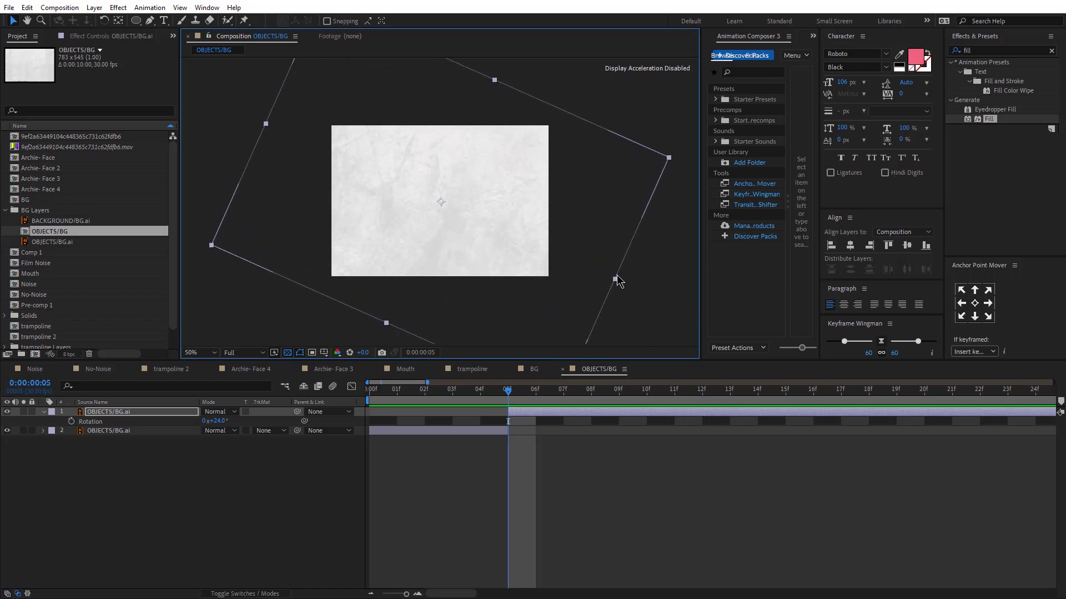
Step: Split the rotated texture segment at frame 10 and delete the remaining part
{"action": "left_click_drag", "start_coordinate": [540, 392], "coordinate": [646, 407]}
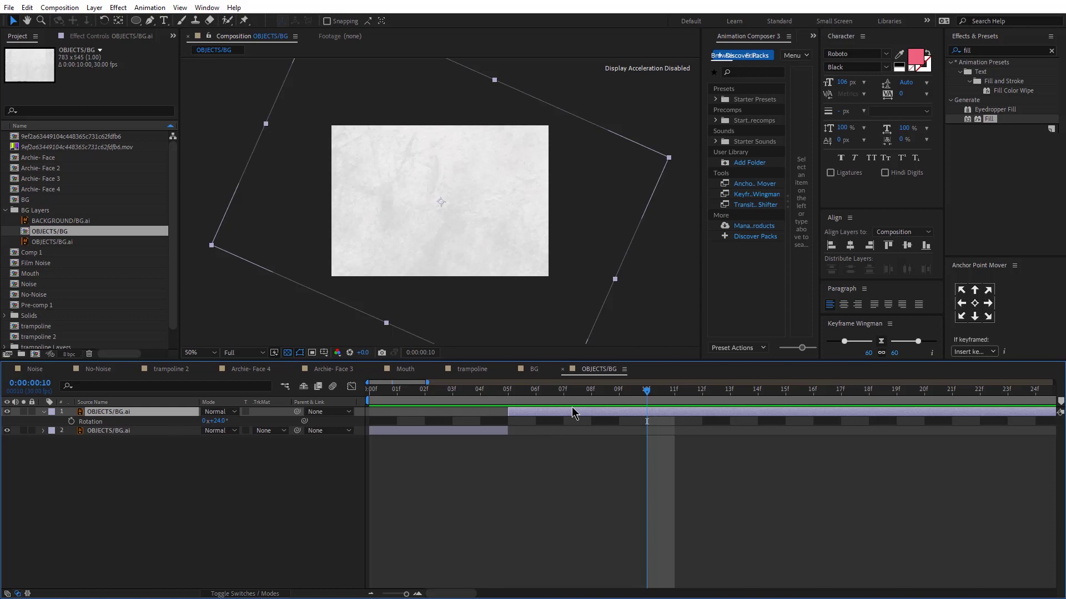
{"action": "key", "text": "ctrl+shift+d"}
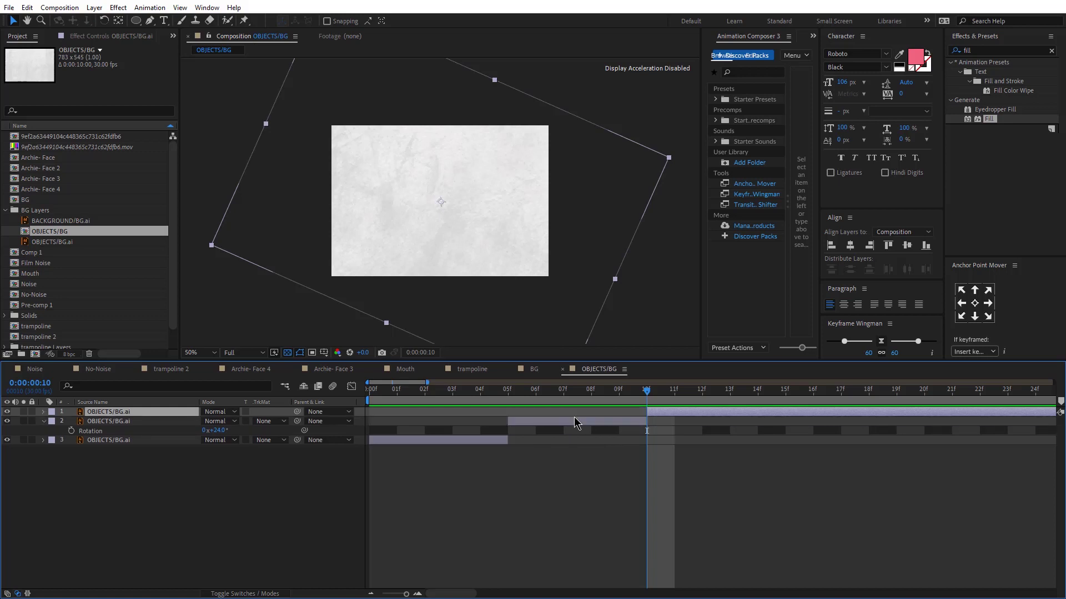
{"action": "key", "text": "Delete"}
Step: Duplicate the first, unrotated texture segment, start the copy at frame 10, and move it to the top of the layer stack
{"action": "left_click", "coordinate": [450, 430]}
{"action": "key", "text": "ctrl+d"}
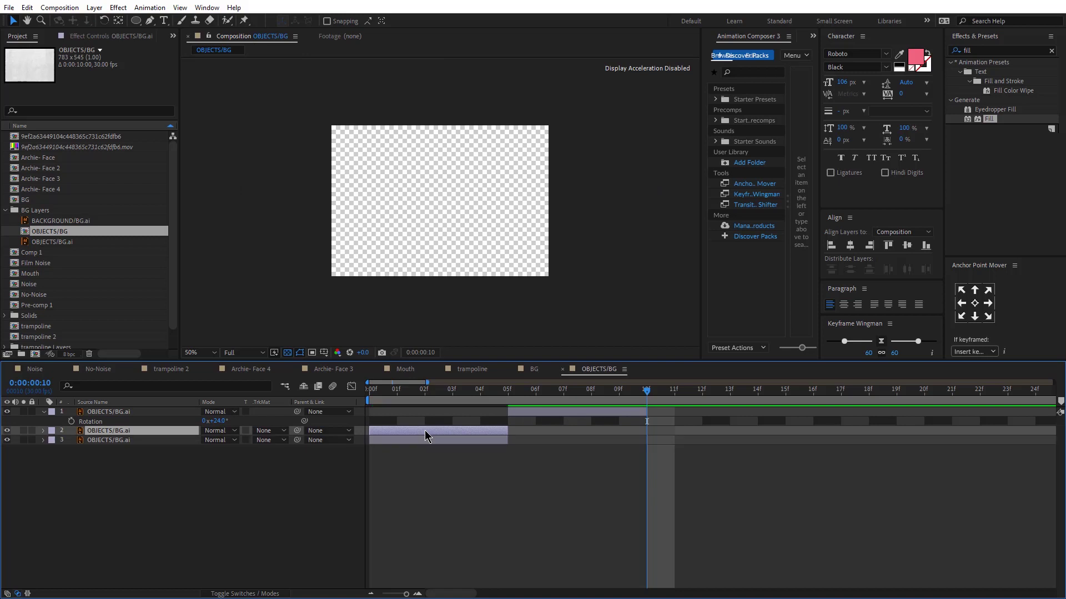
{"action": "key", "text": "["}
{"action": "left_click_drag", "start_coordinate": [150, 432], "coordinate": [148, 409]}
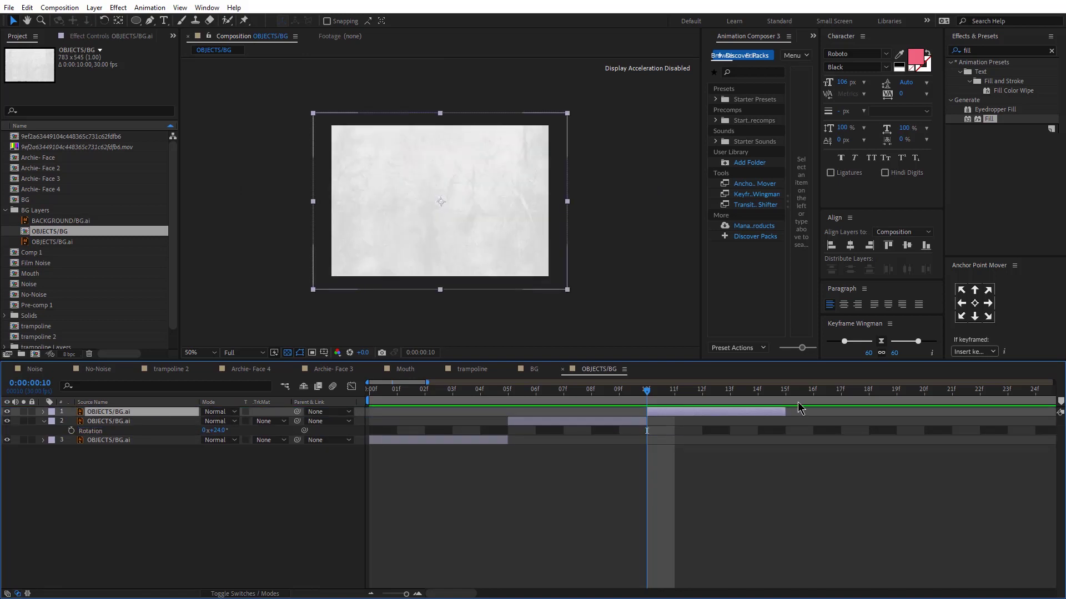
Step: Duplicate the rotated texture segment, start the copy at frame 15, and move it to the top of the layer stack
{"action": "left_click", "coordinate": [785, 391]}
{"action": "left_click", "coordinate": [574, 422]}
{"action": "key", "text": "ctrl+d"}
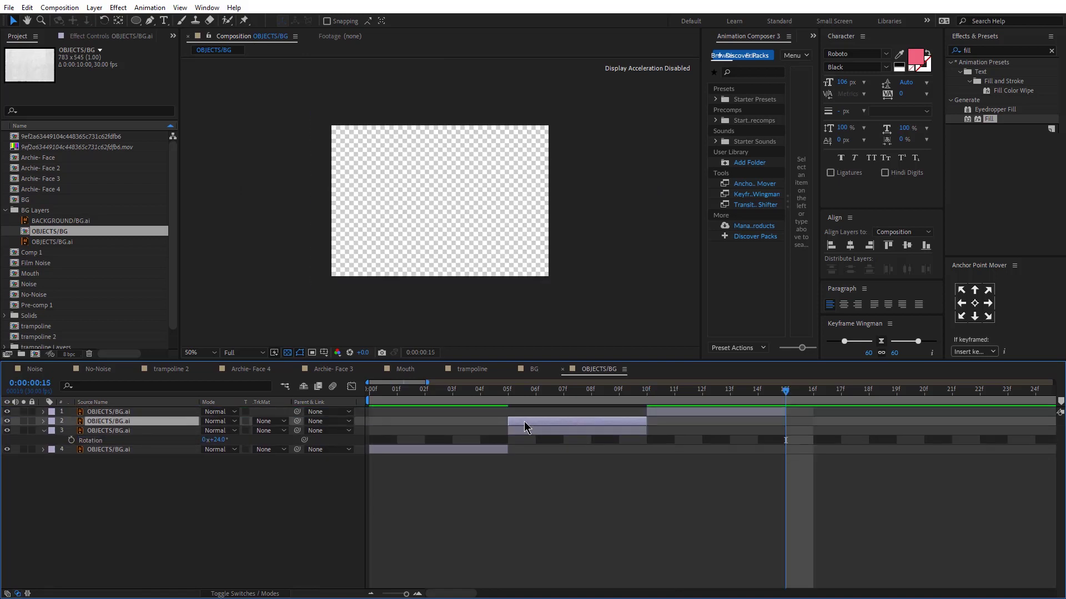
{"action": "key", "text": "["}
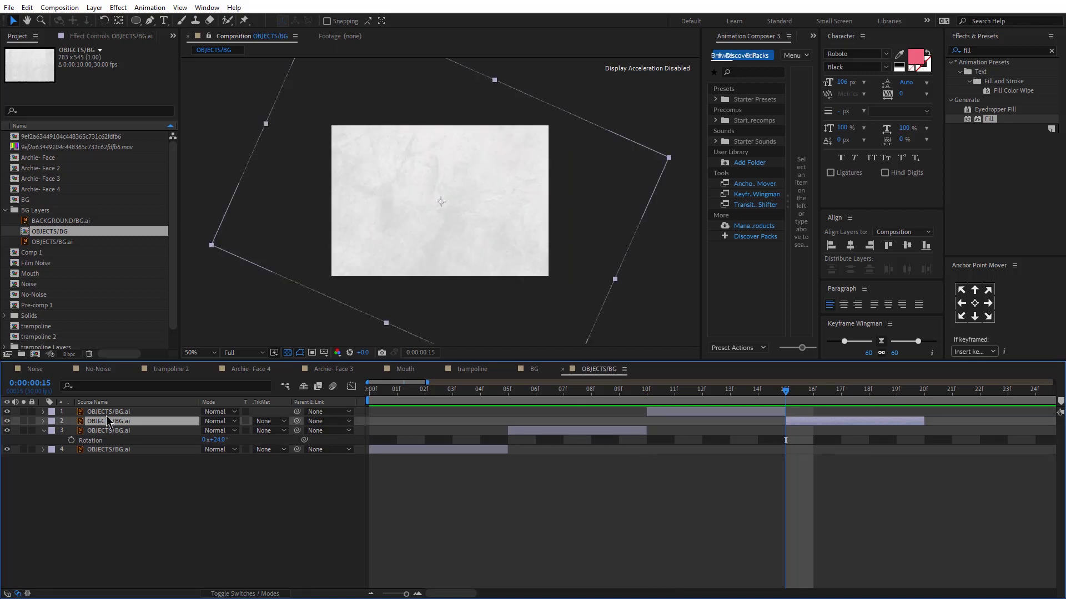
{"action": "left_click_drag", "start_coordinate": [108, 423], "coordinate": [108, 409]}
Step: Duplicate all four texture segments and shift the copies to follow the originals from frame 20
{"action": "left_click", "coordinate": [930, 395]}
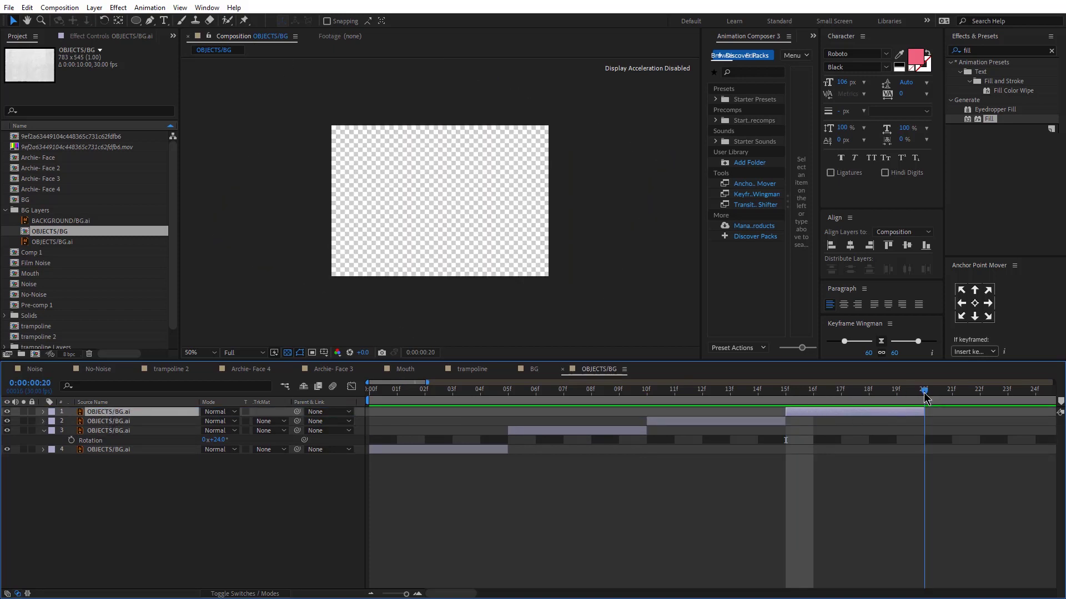
{"action": "left_click", "coordinate": [385, 452], "text": "shift"}
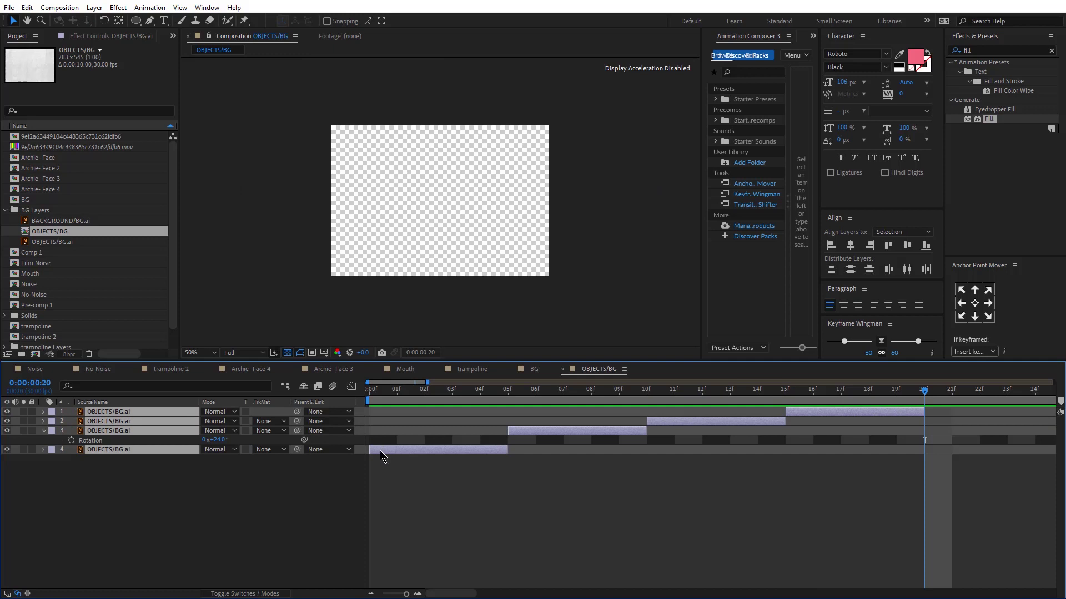
{"action": "key", "text": "ctrl+d"}
{"action": "left_click_drag", "start_coordinate": [382, 441], "coordinate": [749, 437]}
{"action": "key", "text": "bracketleft"}
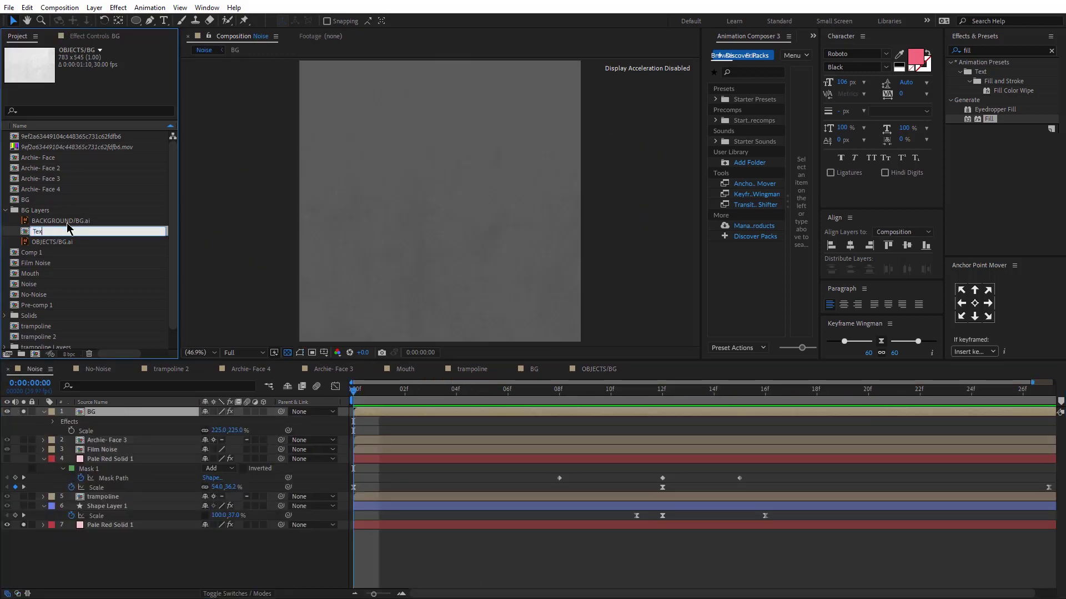
Step: Rename the OBJECTS/BG composition as Texture and replace the BG layer in the Noise composition with it
{"action": "key", "text": "Return"}
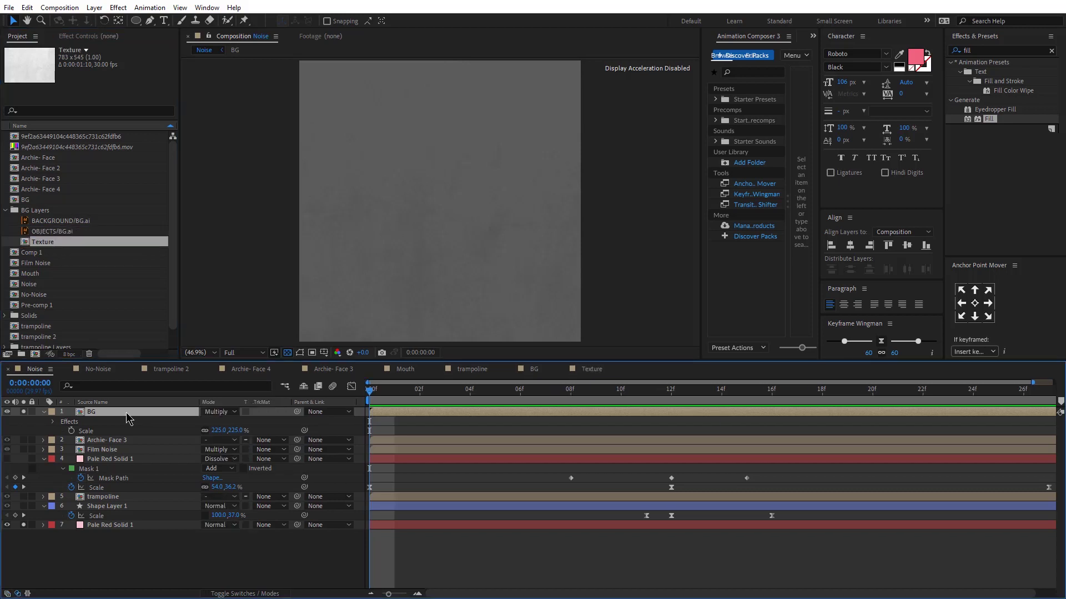
{"action": "key", "text": "Delete"}
{"action": "left_click_drag", "start_coordinate": [59, 243], "coordinate": [25, 418]}
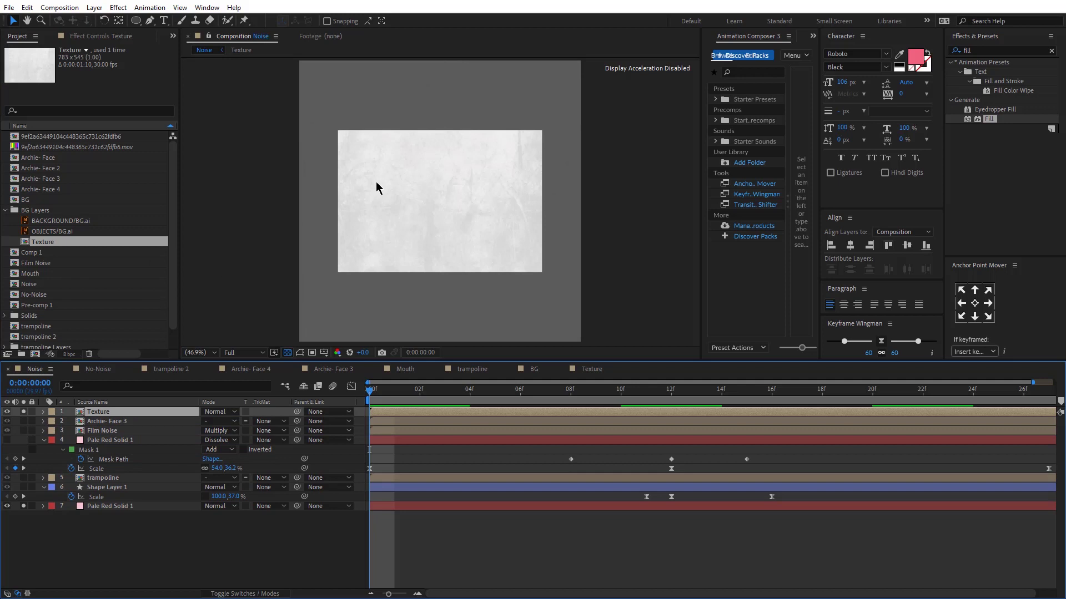
Step: Enlarge the Texture layer to cover the whole Noise composition and set its blending mode to Multiply
{"action": "key", "text": "comma"}
{"action": "key", "text": "comma"}
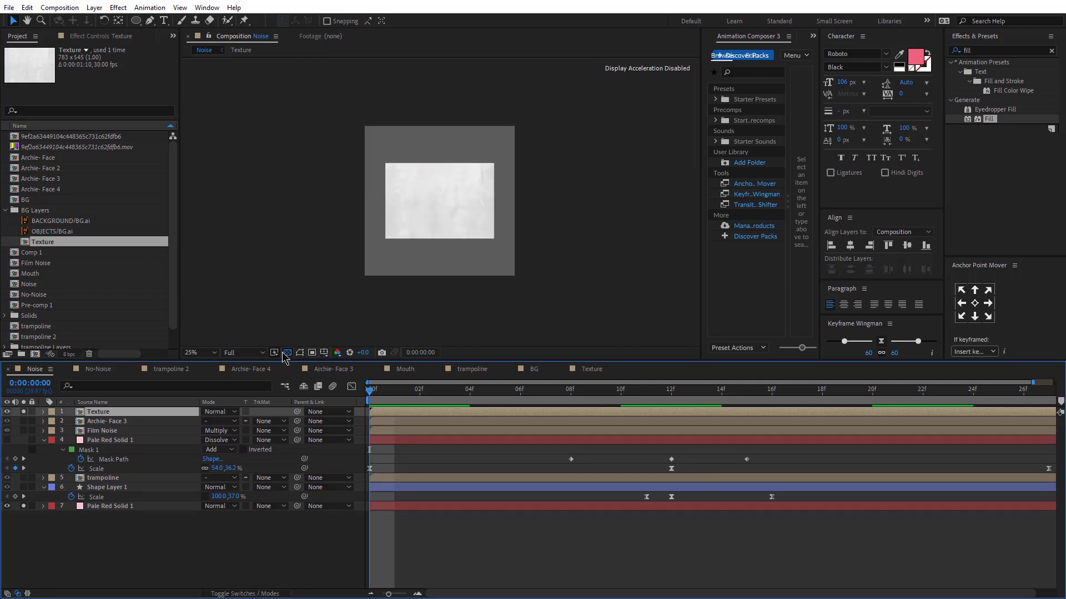
{"action": "left_click", "coordinate": [299, 354]}
{"action": "left_click_drag", "start_coordinate": [494, 202], "coordinate": [560, 204]}
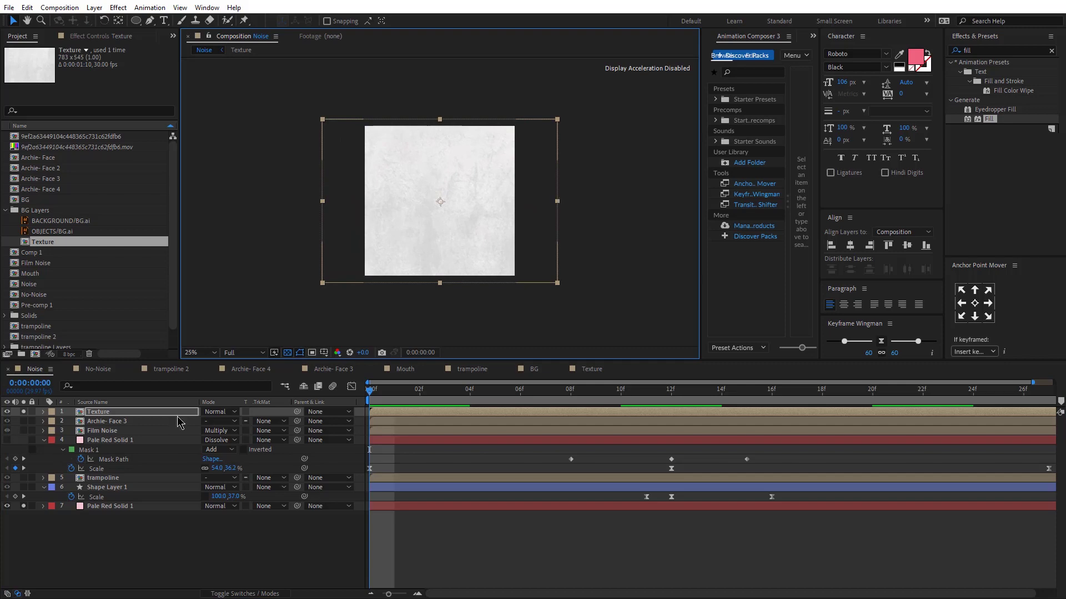
{"action": "left_click", "coordinate": [219, 412]}
{"action": "left_click", "coordinate": [272, 326]}
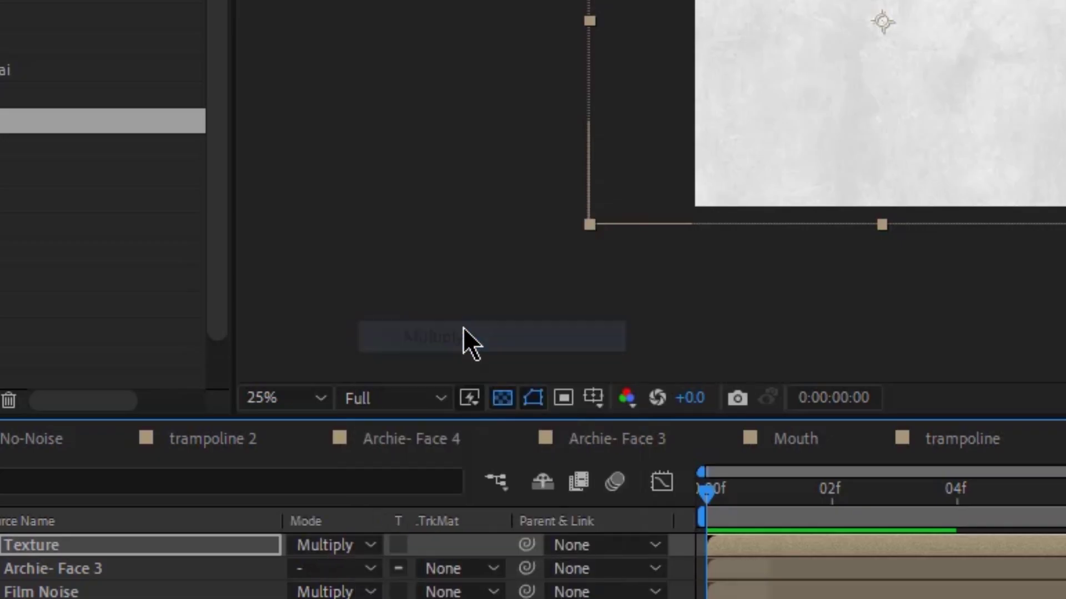
Step: Play back the Film Noise composition's scratches and check that layer's blending mode in the Noise composition
{"action": "key", "text": "space"}
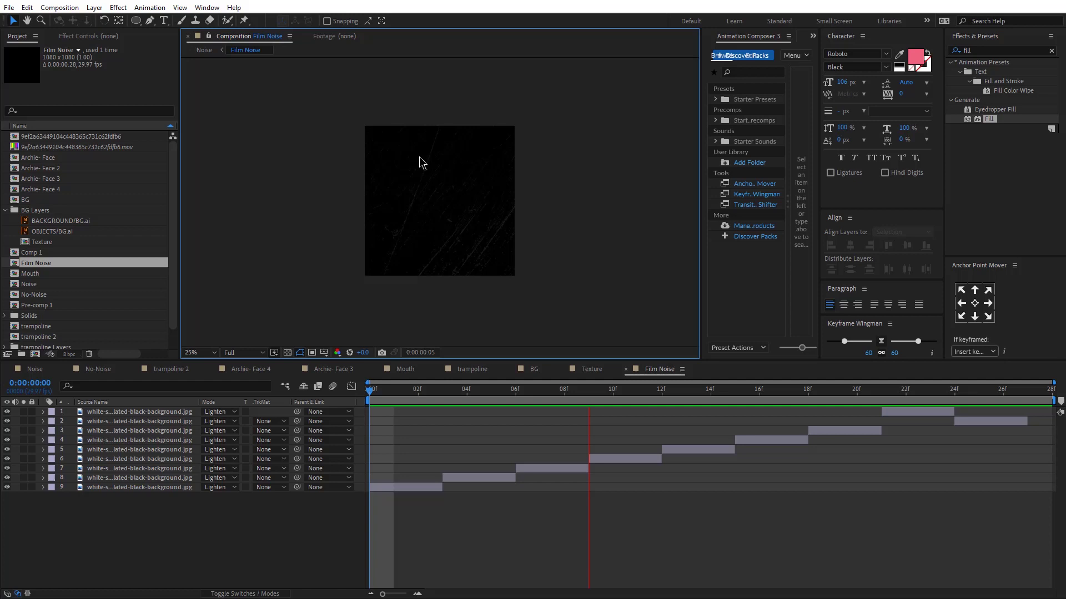
{"action": "scroll", "coordinate": [418, 157], "scroll_direction": "up", "scroll_amount": 2}
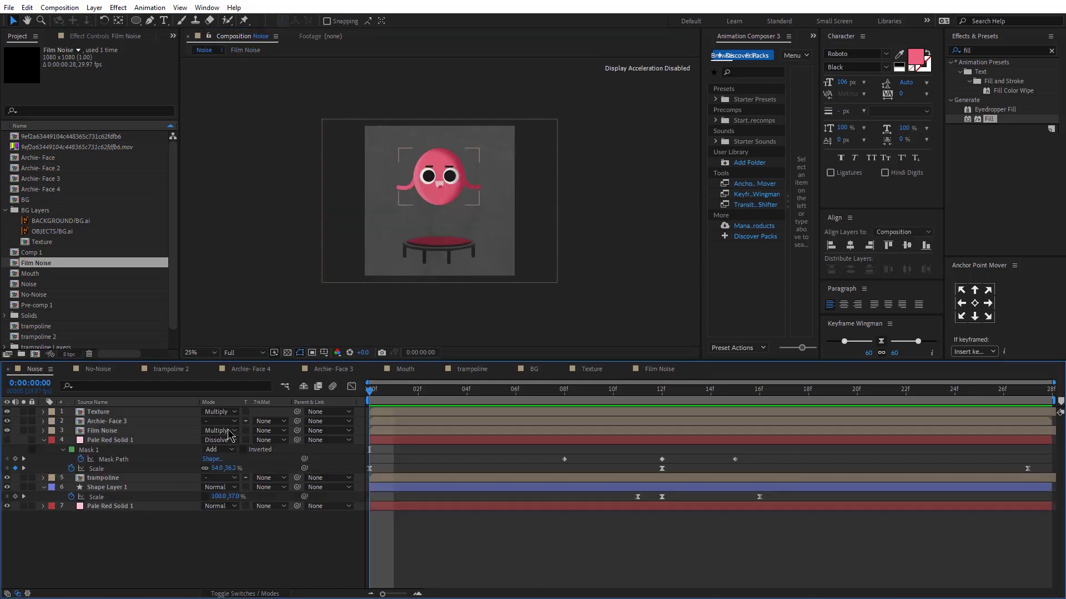
{"action": "left_click", "coordinate": [216, 431]}
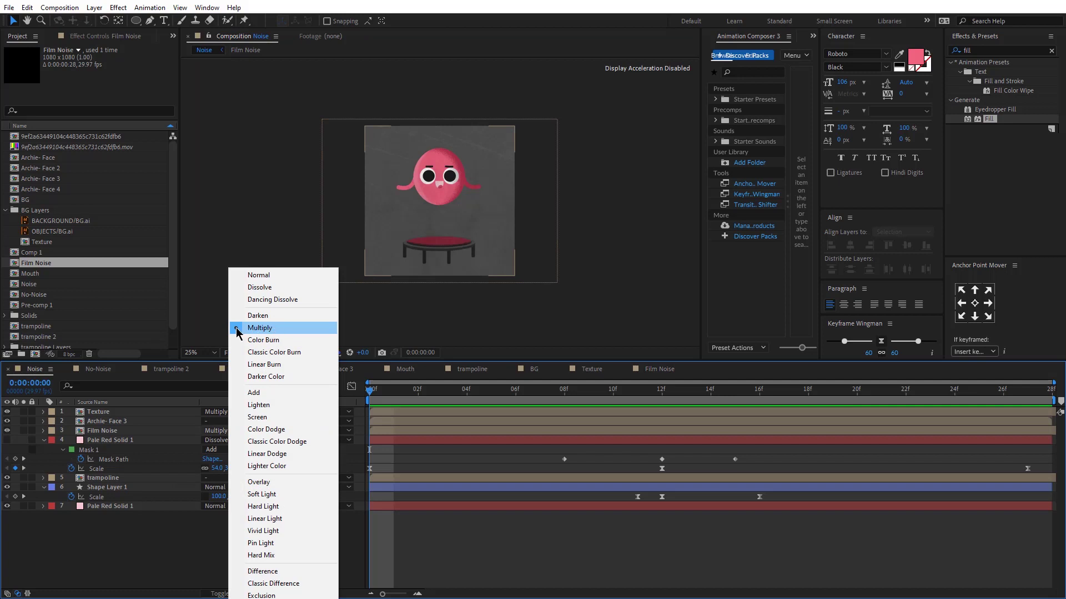
{"action": "left_click", "coordinate": [259, 331]}
Step: Solo the trampoline layer in the Noise composition and scrub through the frames around the landing to examine its deformation
{"action": "left_click_drag", "start_coordinate": [601, 393], "coordinate": [637, 393]}
{"action": "left_click", "coordinate": [28, 478]}
{"action": "left_click", "coordinate": [25, 479]}
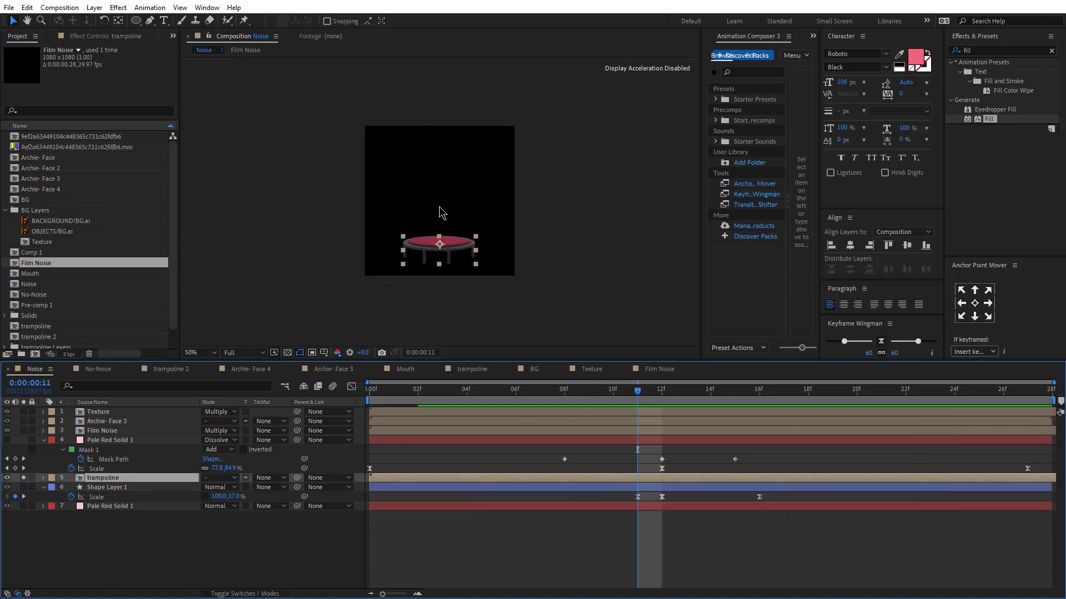
{"action": "scroll", "coordinate": [439, 211], "scroll_direction": "up", "scroll_amount": 3}
{"action": "key", "text": "space"}
{"action": "left_click_drag", "start_coordinate": [440, 304], "coordinate": [445, 115]}
{"action": "left_click_drag", "start_coordinate": [636, 393], "coordinate": [796, 390]}
{"action": "left_click_drag", "start_coordinate": [624, 391], "coordinate": [662, 392]}
Step: Open the trampoline composition and scrub across the path keyframes on both Layer 8 Outlines layers to examine the fabric's movement
{"action": "double_click", "coordinate": [557, 478]}
{"action": "left_click", "coordinate": [451, 561]}
{"action": "left_click_drag", "start_coordinate": [387, 597], "coordinate": [406, 596]}
{"action": "left_click_drag", "start_coordinate": [454, 398], "coordinate": [495, 399]}
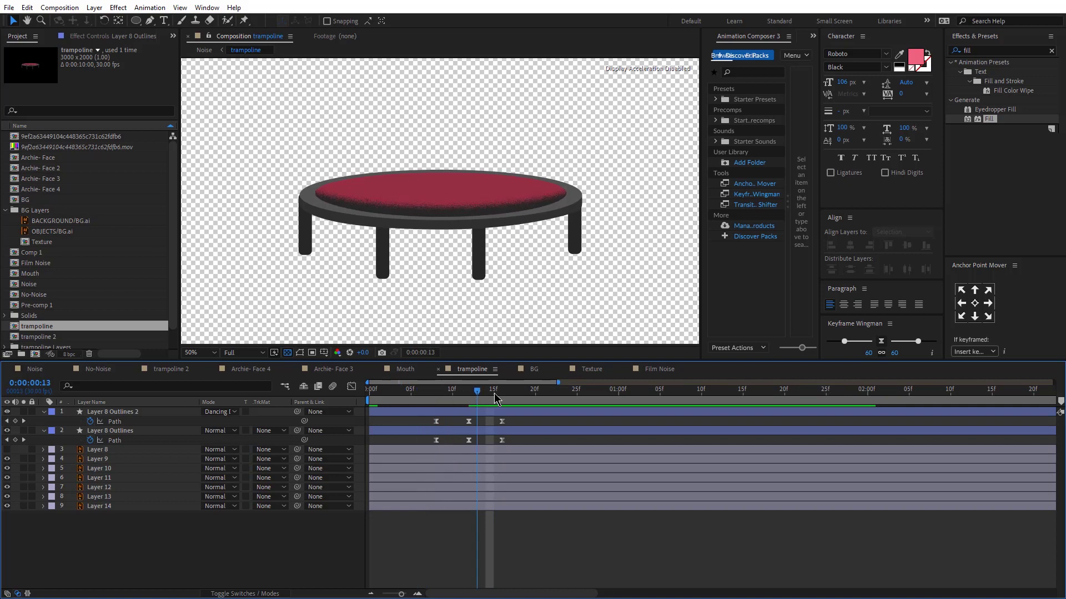
{"action": "left_click_drag", "start_coordinate": [410, 398], "coordinate": [477, 391]}
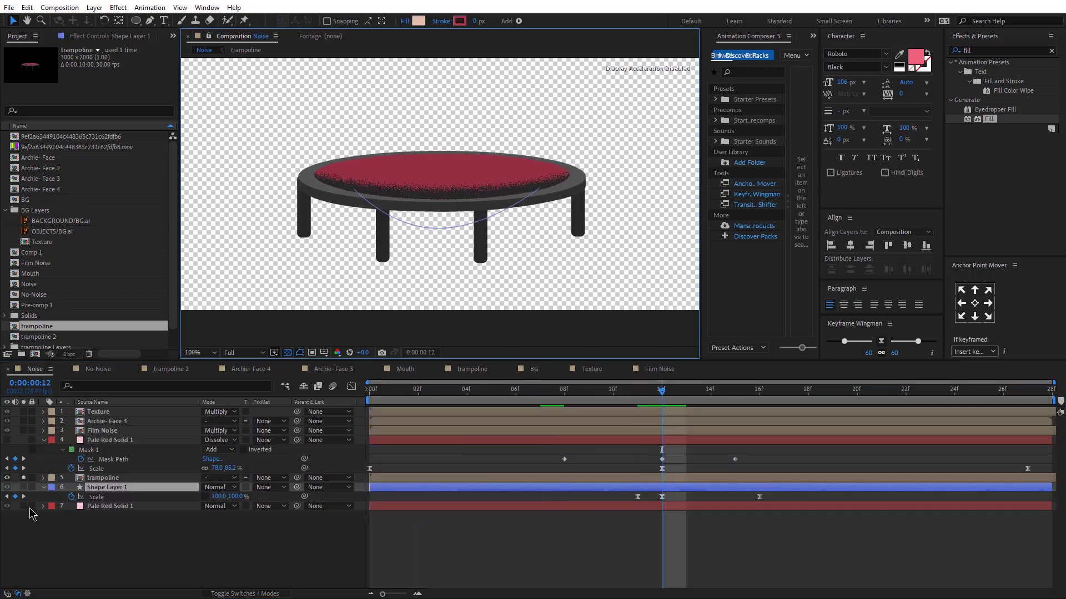
Step: Solo Shape Layer 1 beneath the trampoline and scrub around frame 11 to examine its scale animation
{"action": "left_click", "coordinate": [30, 514]}
{"action": "left_click", "coordinate": [23, 488]}
{"action": "left_click", "coordinate": [644, 389]}
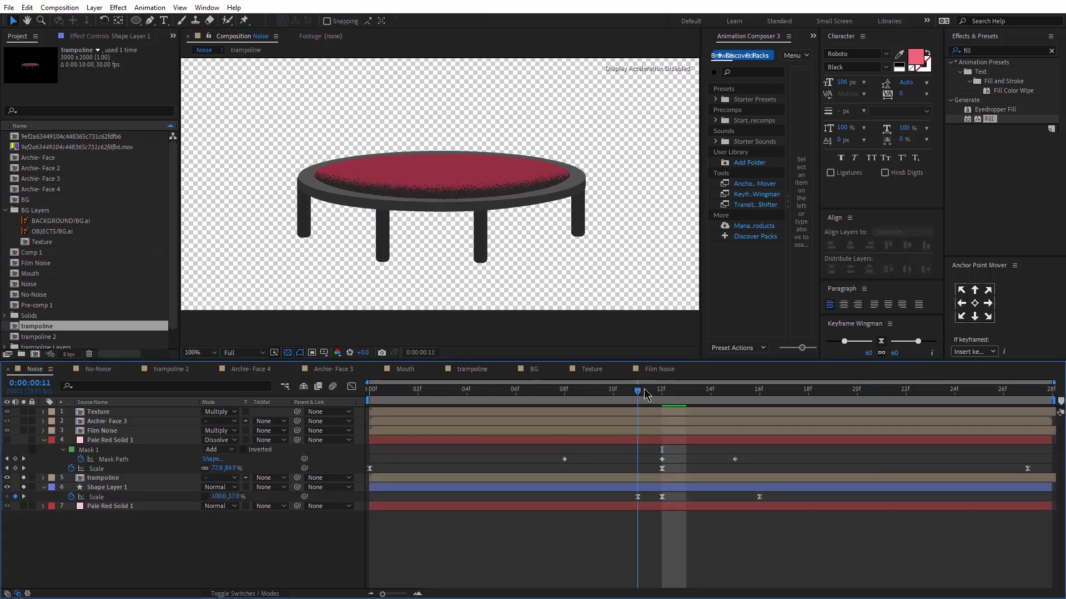
{"action": "mouse_move", "coordinate": [644, 389]}
{"action": "left_mouse_down"}
{"action": "mouse_move", "coordinate": [766, 389]}
{"action": "mouse_move", "coordinate": [541, 390]}
{"action": "mouse_move", "coordinate": [624, 389]}
{"action": "left_mouse_up"}
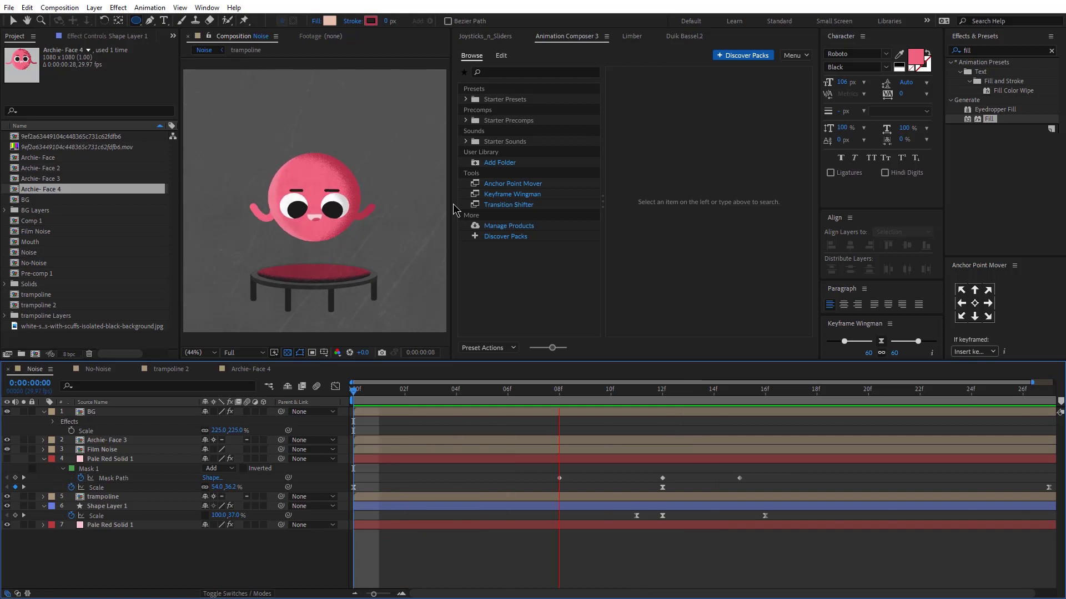